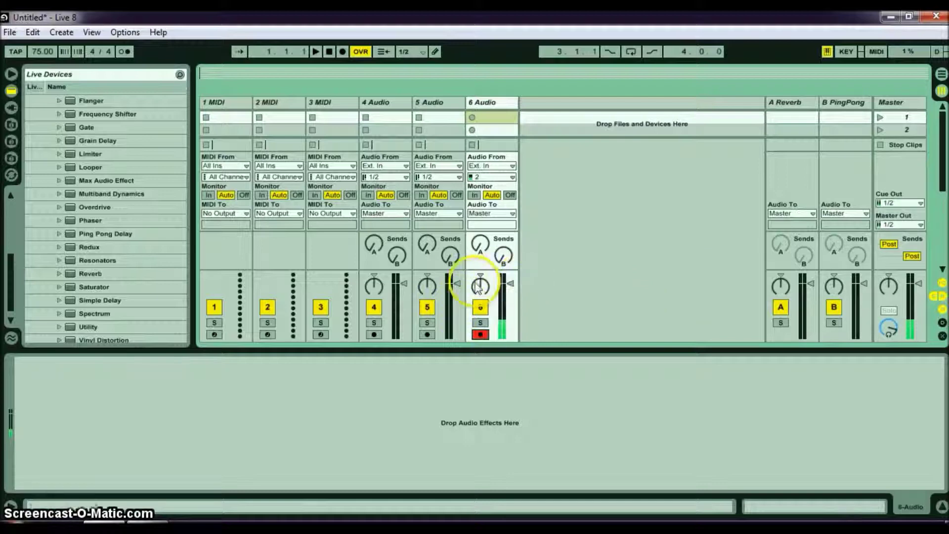
Step: Load the Depeche Mode - Enjoy The Silence acapella onto a new audio track, hide the browser, and show the clip's waveform
left_click(11, 141)
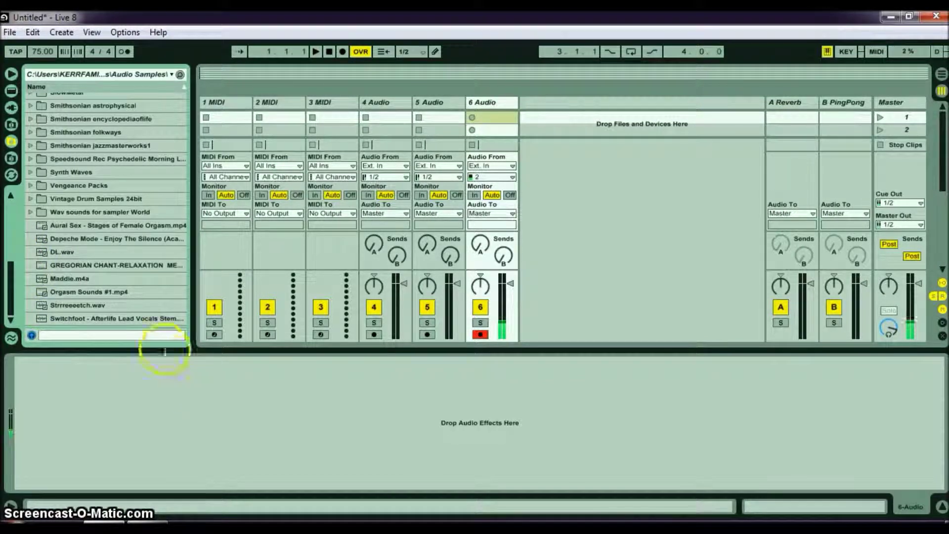
double_click(40, 237)
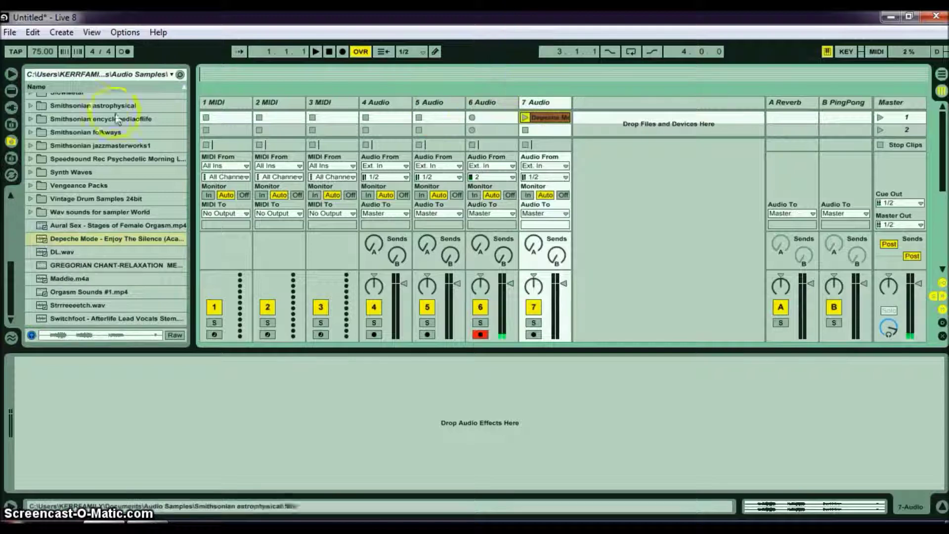
left_click(11, 74)
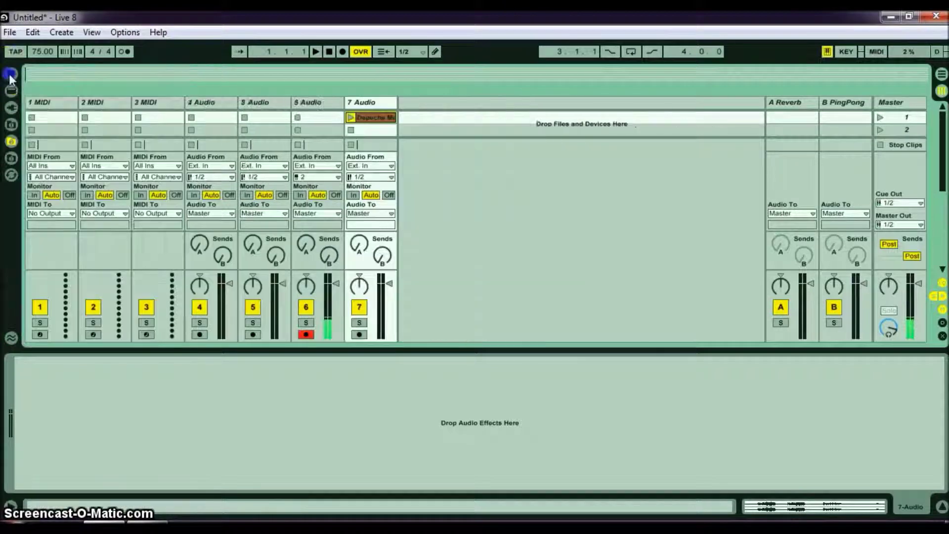
left_click(373, 119)
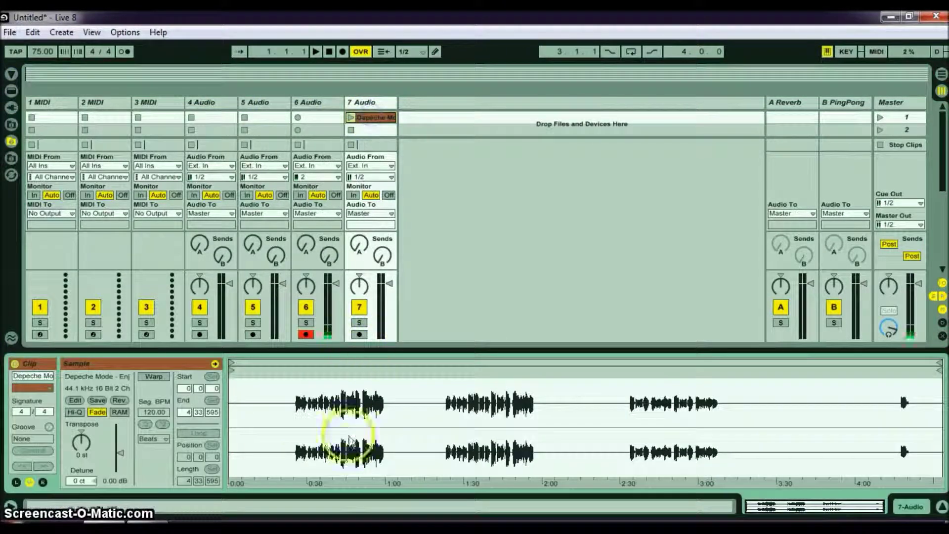
Step: Move the clip's start marker to the first vocal at about 0:25 and play the clip from there
left_click_drag(235, 367, 297, 371)
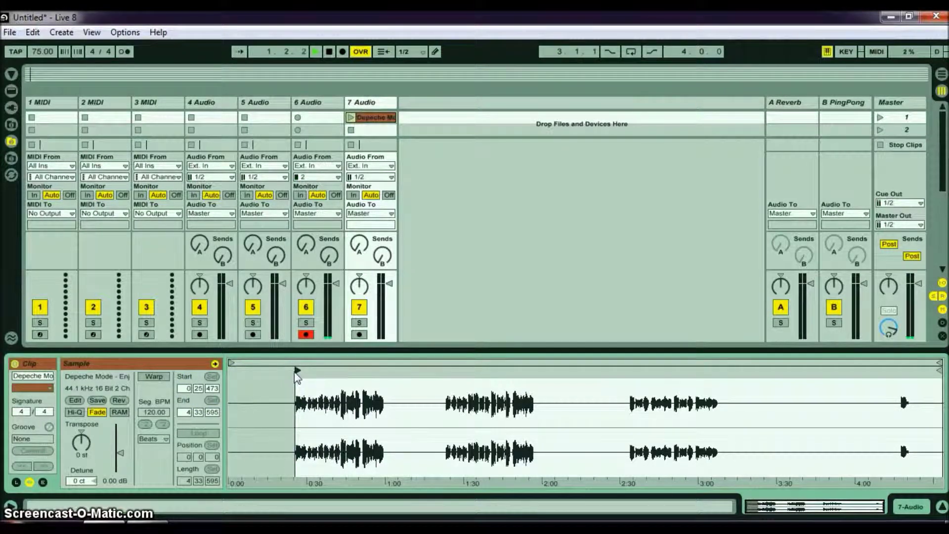
left_click(329, 52)
left_click(357, 119)
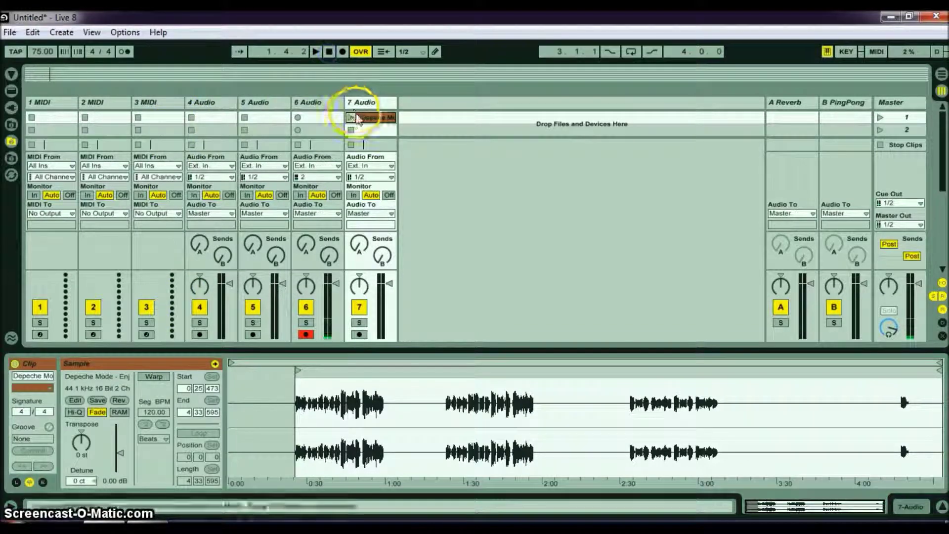
left_click(398, 272)
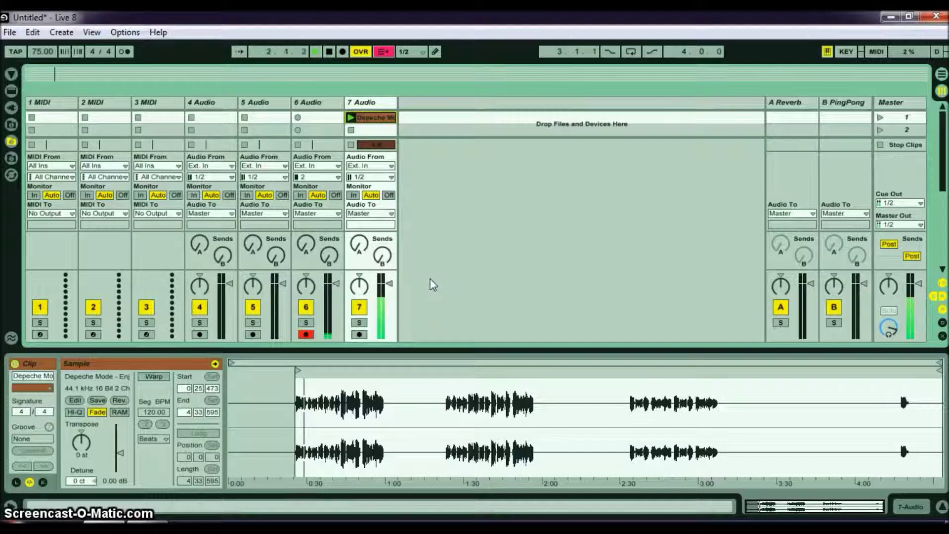
left_click(395, 313)
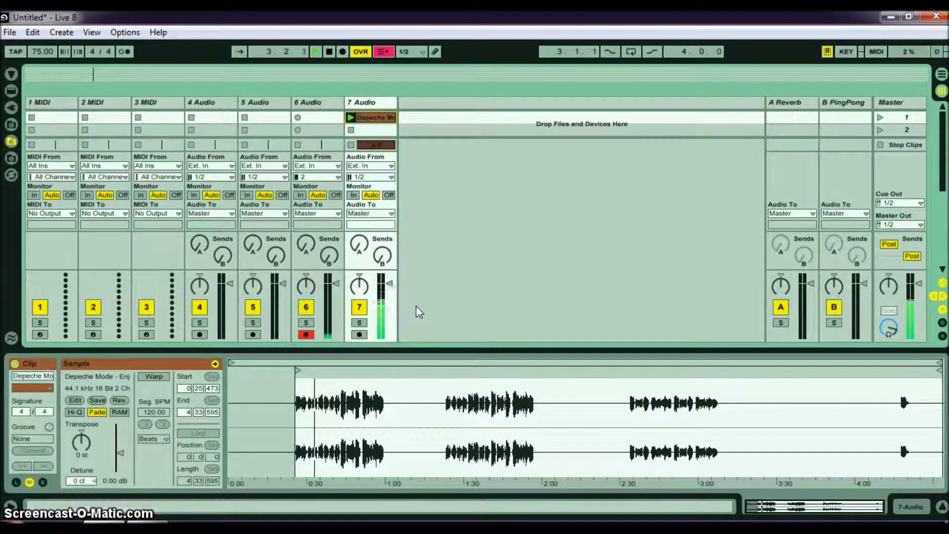
key("space")
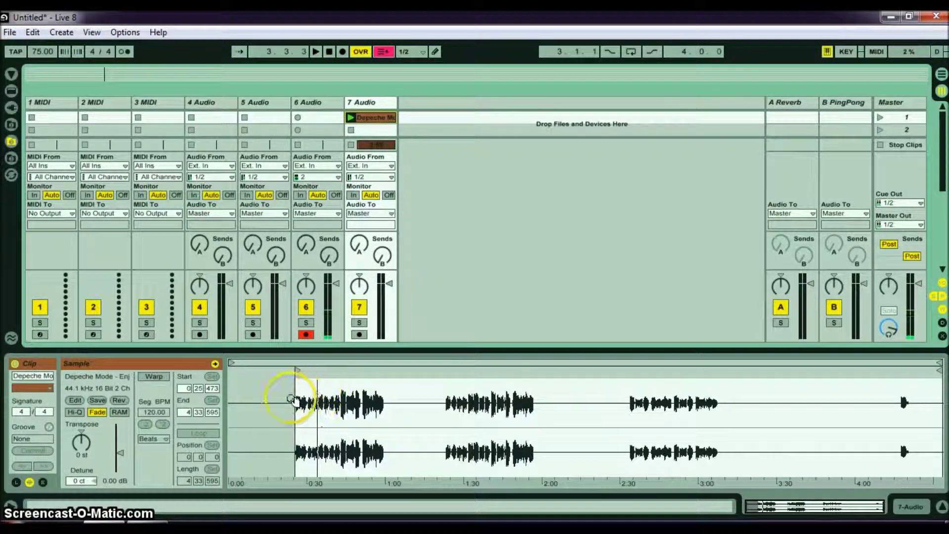
Step: Fine-tune the clip's start marker to 0:25:802, right before the first vocal transient
left_click_drag(301, 396, 297, 396)
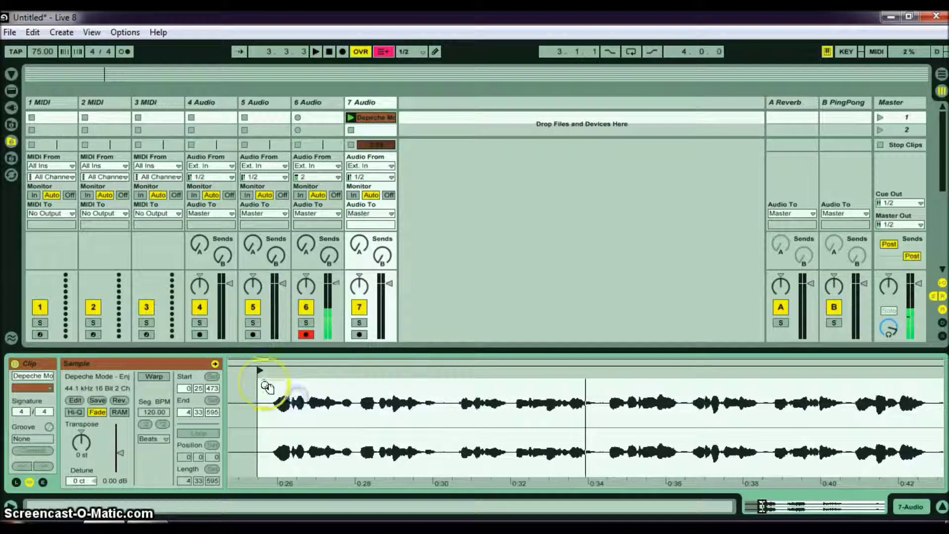
left_click_drag(257, 369, 271, 369)
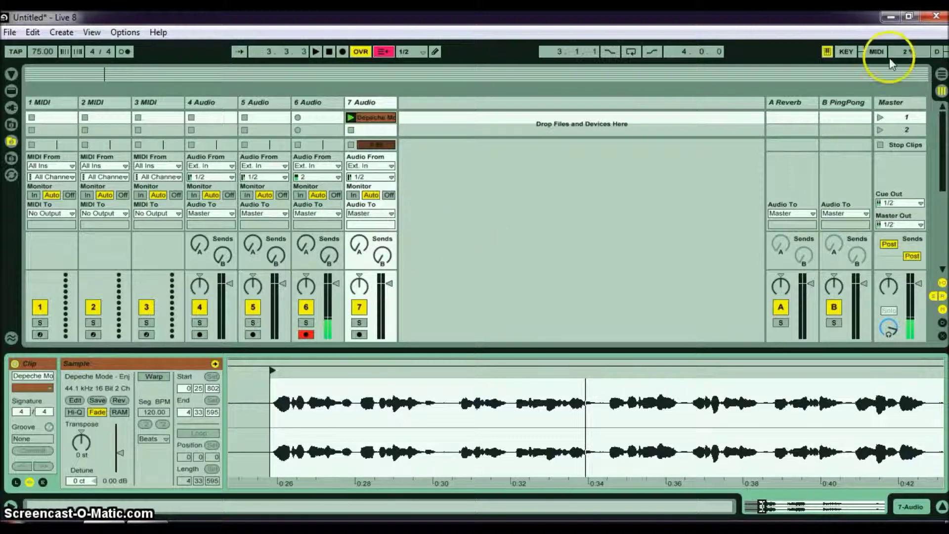
Step: Examine the tap tempo control's assignment in key mapping mode, and leave the mode
left_click(846, 52)
left_click(846, 53)
left_click(846, 52)
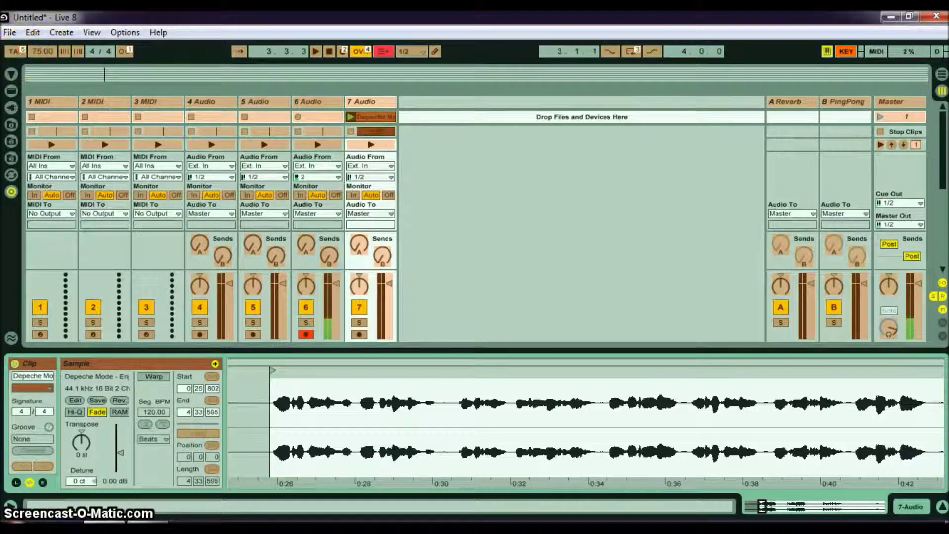
left_click(845, 52)
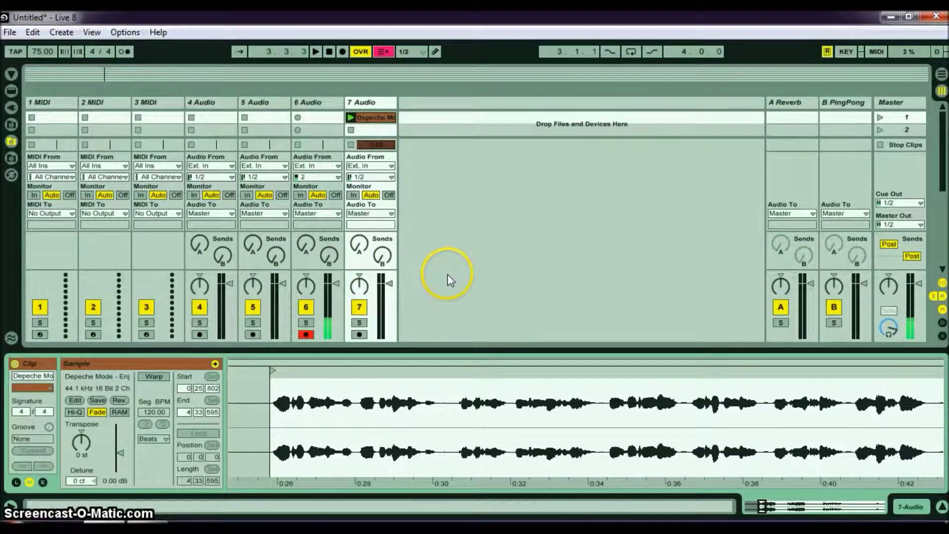
Step: Play the vocal clip and tap the tempo along with its beat to estimate the project tempo
key("space")
key("t")
key("t")
key("t")
key("t")
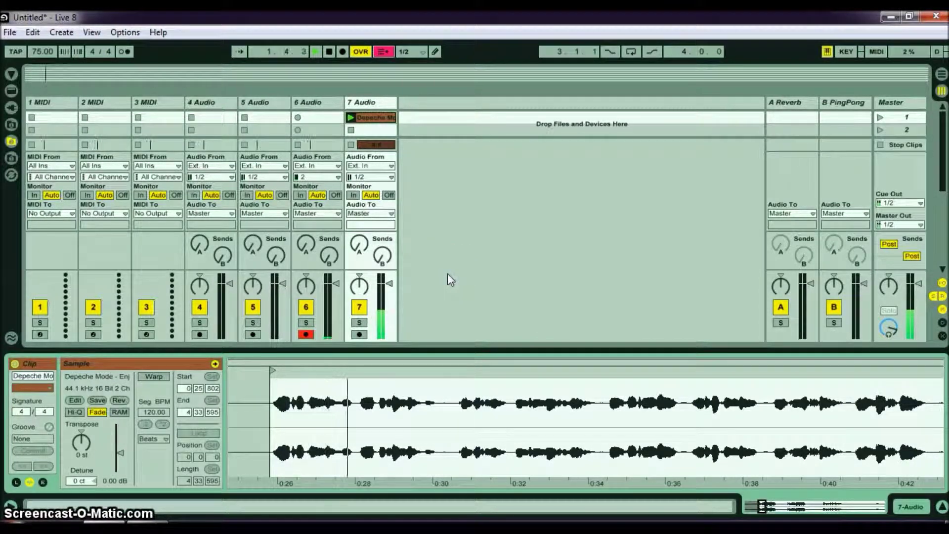
key("t")
key("t")
key("t")
key("t")
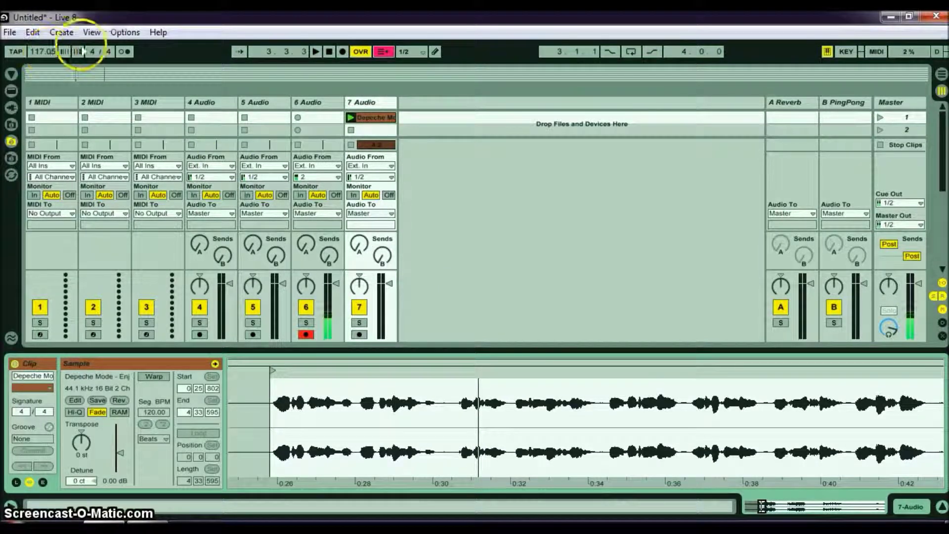
Step: Turn on the metronome and play the vocal clip against it at the tapped tempo
left_click(128, 51)
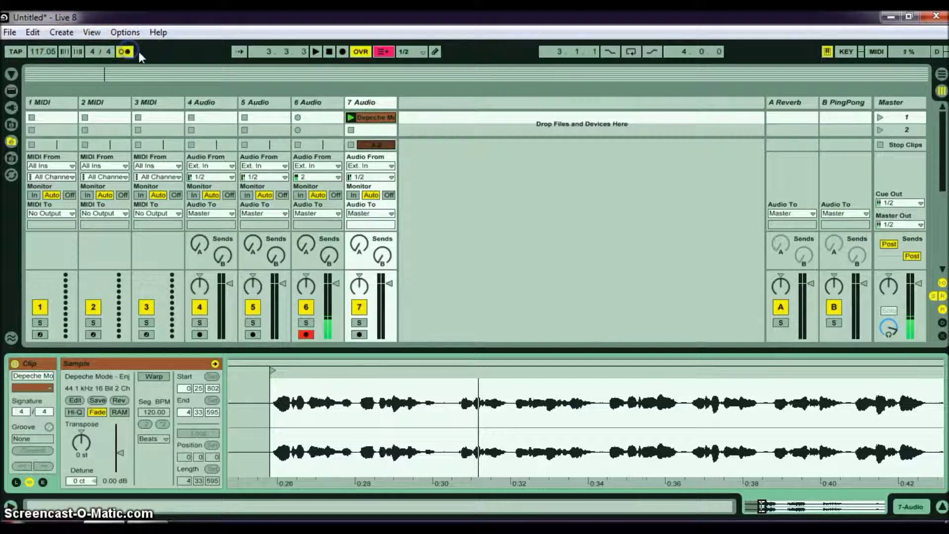
key("space")
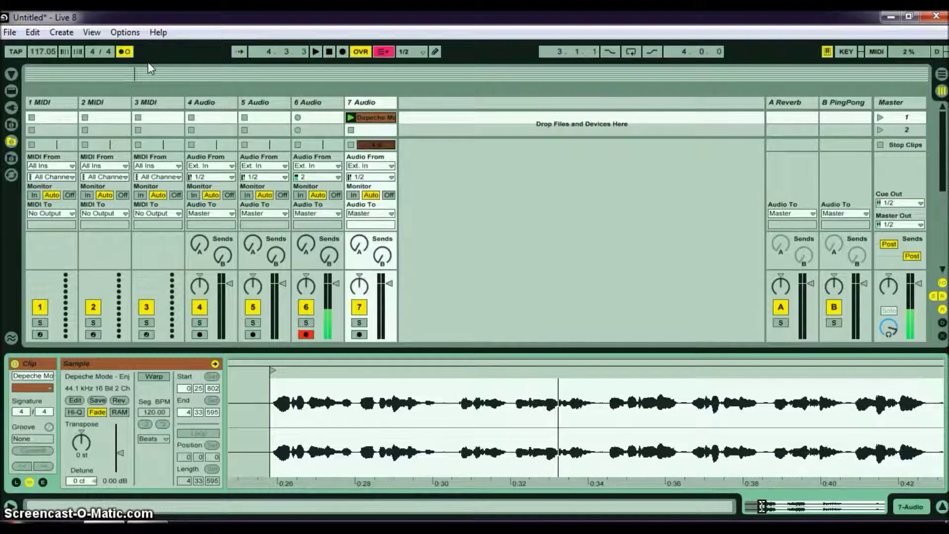
left_click(129, 55)
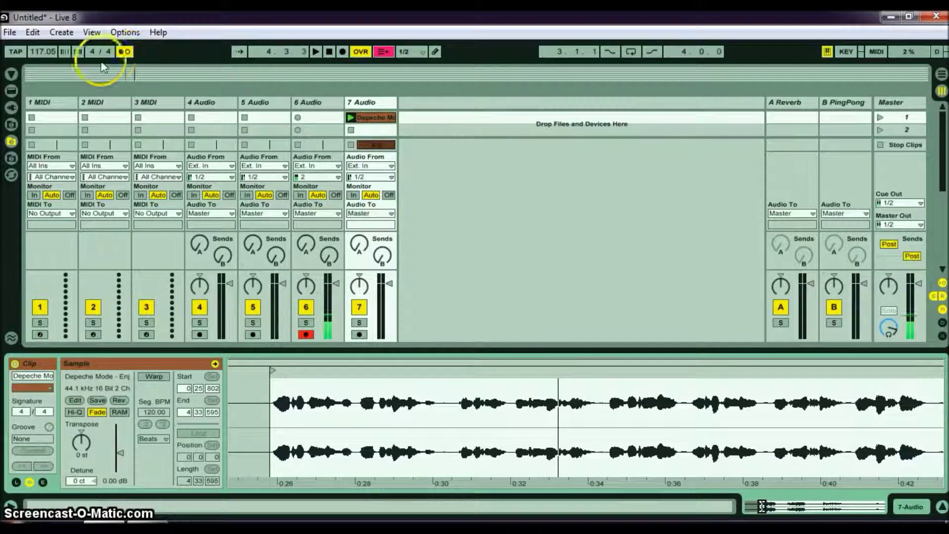
Step: Try project tempos of 116 and 115 BPM, playing the vocal clip against the metronome at each
left_click(45, 52)
type("116")
key("Return")
key("space")
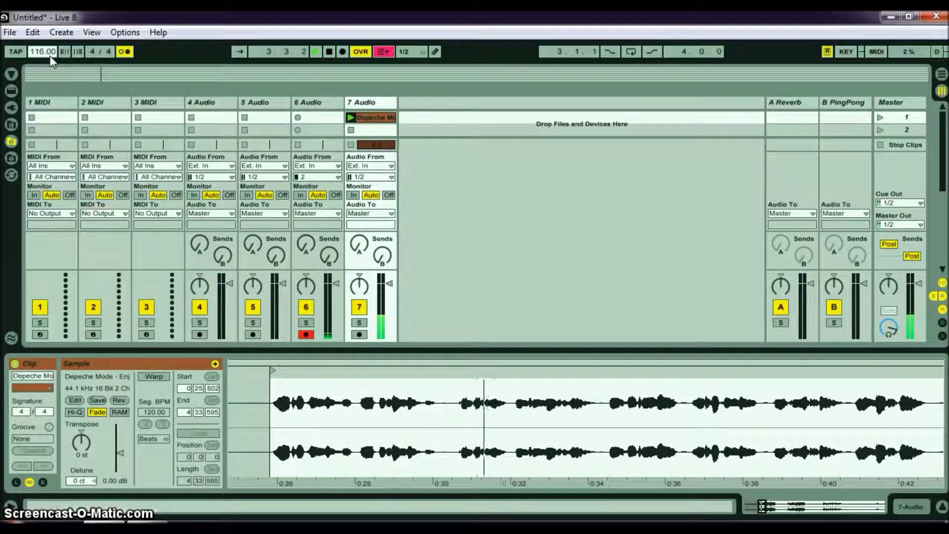
key("space")
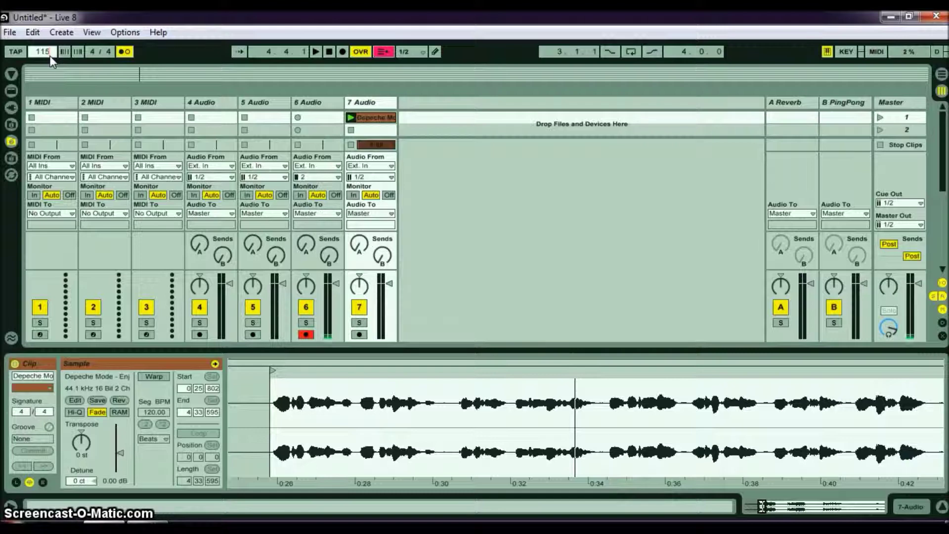
key("Return")
key("space")
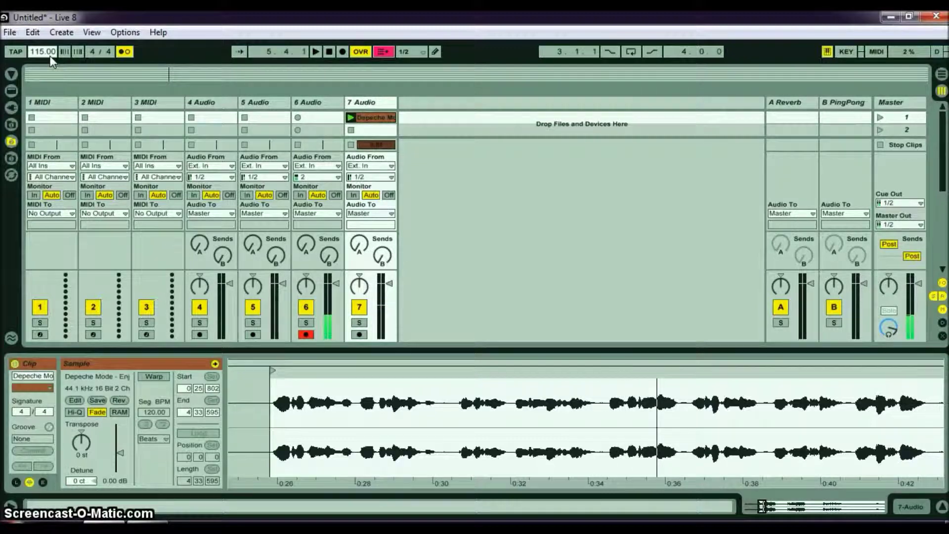
Step: Set the project tempo to 114 BPM and turn on warping for the vocal clip
key("space")
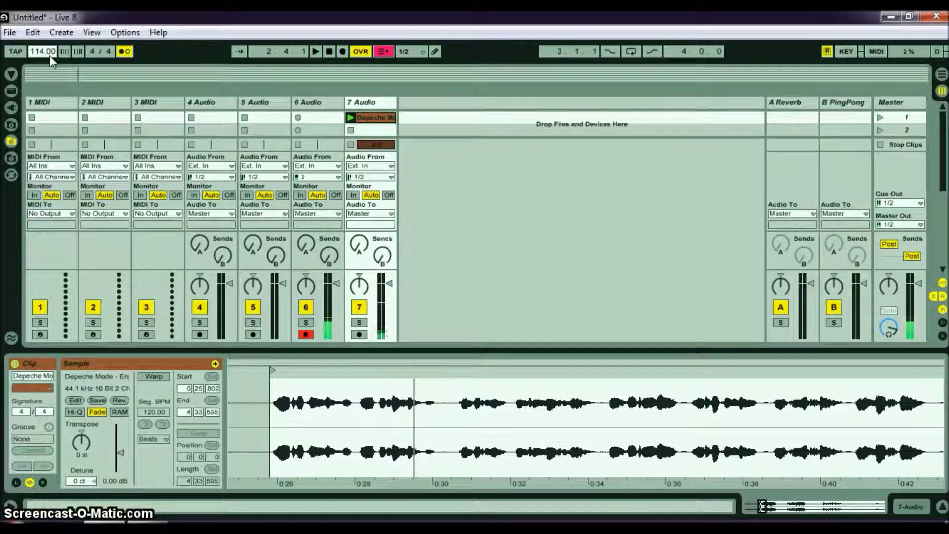
left_click(156, 376)
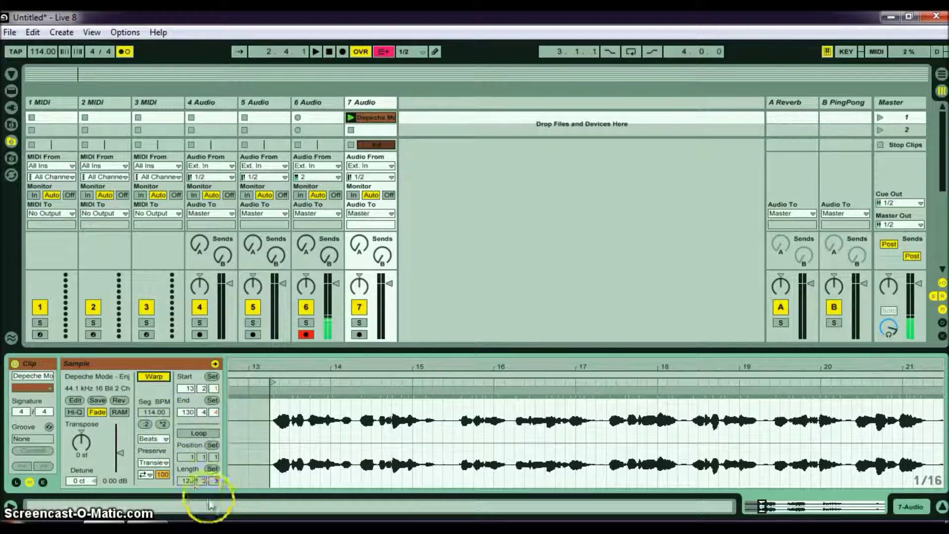
Step: Add a warp marker at the very end of the vocal clip's sample
left_click_drag(295, 364, 295, 364)
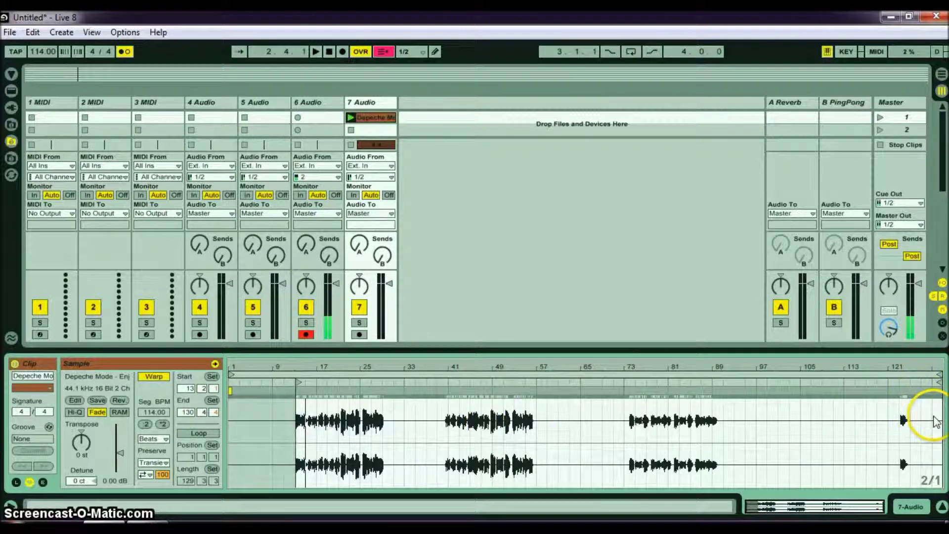
left_click(936, 392)
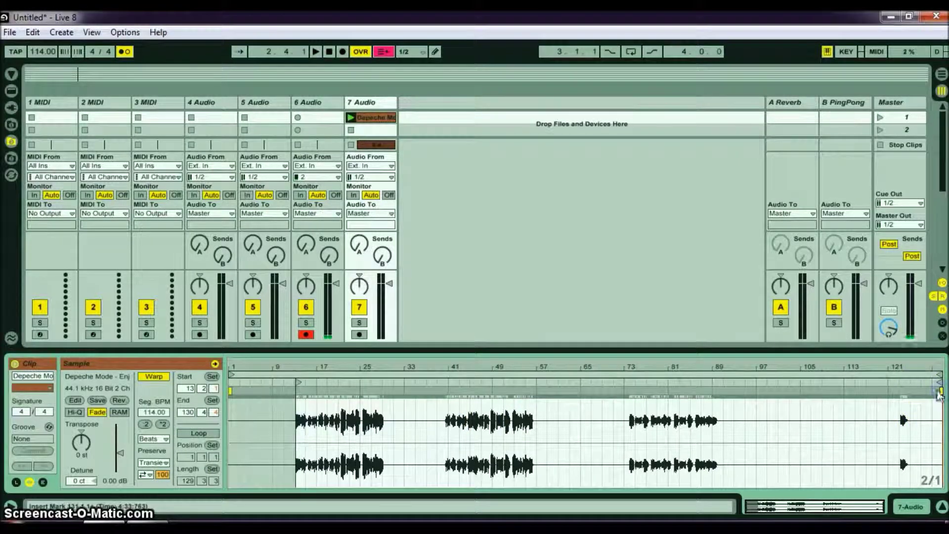
left_click(339, 381)
left_click(155, 412)
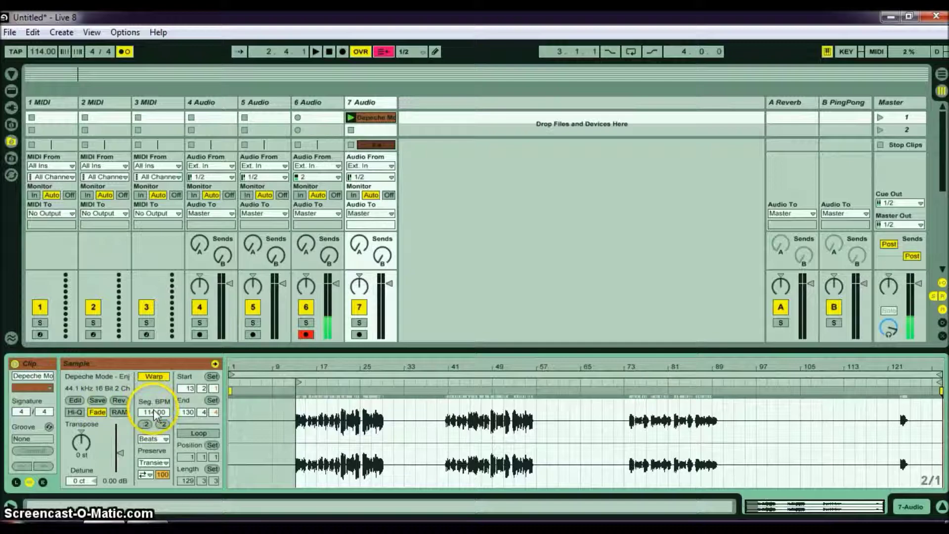
left_click(44, 49)
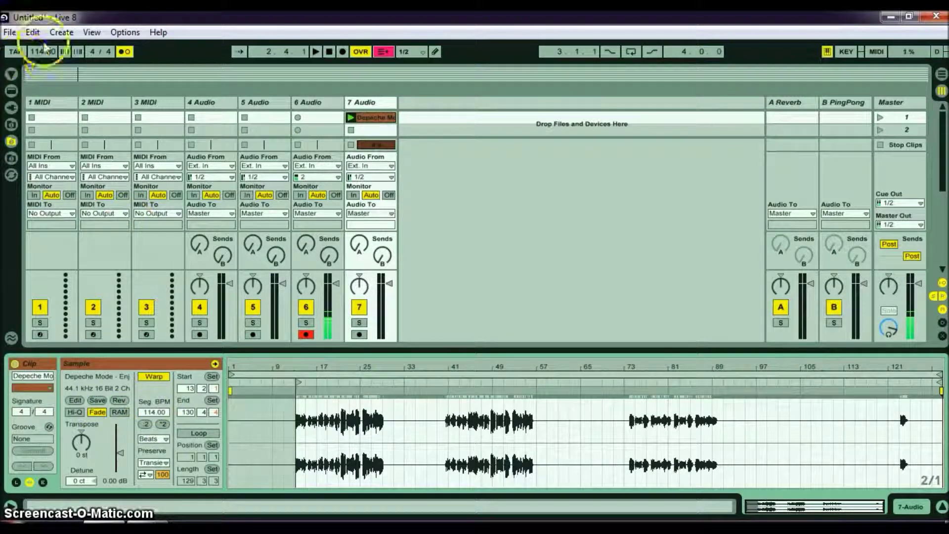
left_click(97, 267)
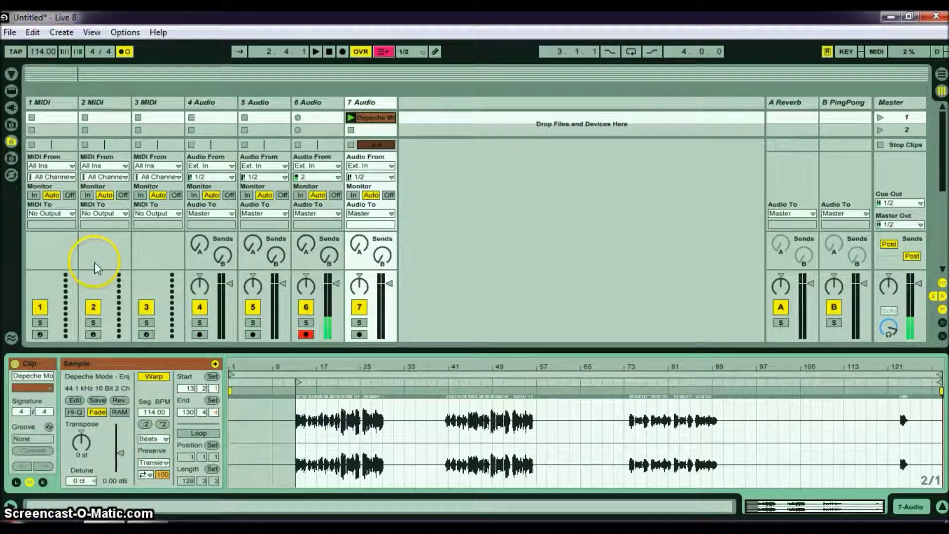
Step: Set the project tempo to 75 BPM and play the warped vocal clip against the metronome
left_click(49, 51)
type("90")
key("Return")
left_click_drag(50, 51, 49, 55)
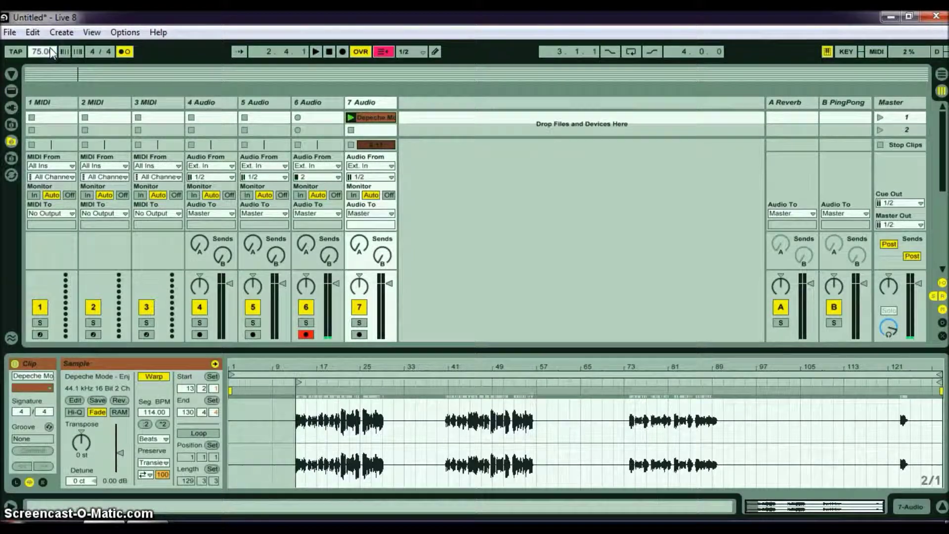
key("space")
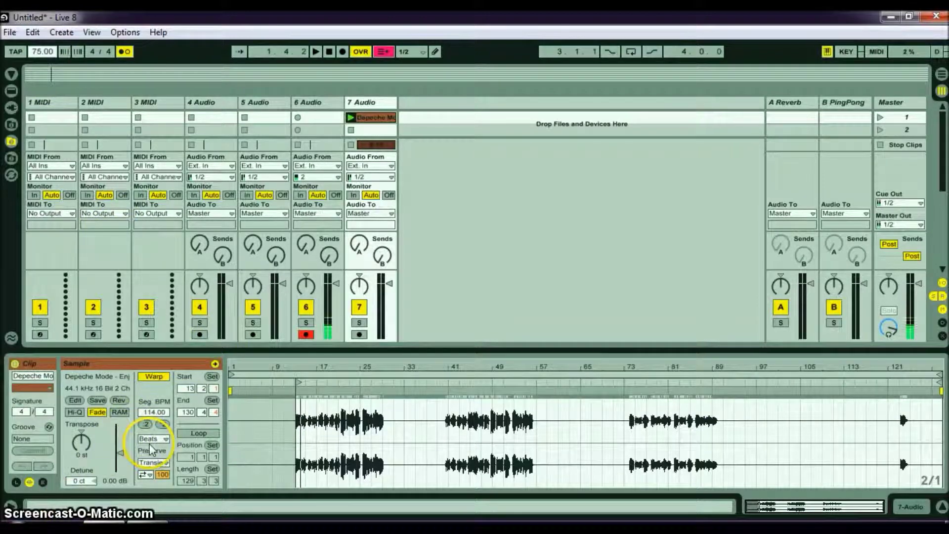
Step: Change the vocal clip's warp mode to Complex Pro and play it to check the sound
left_click_drag(298, 364, 303, 364)
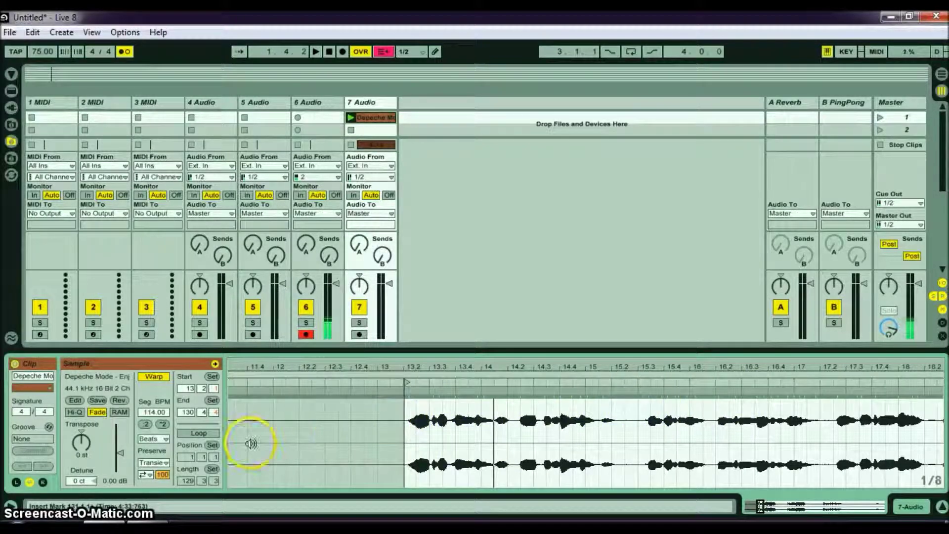
left_click(163, 463)
left_click(161, 462)
left_click(158, 438)
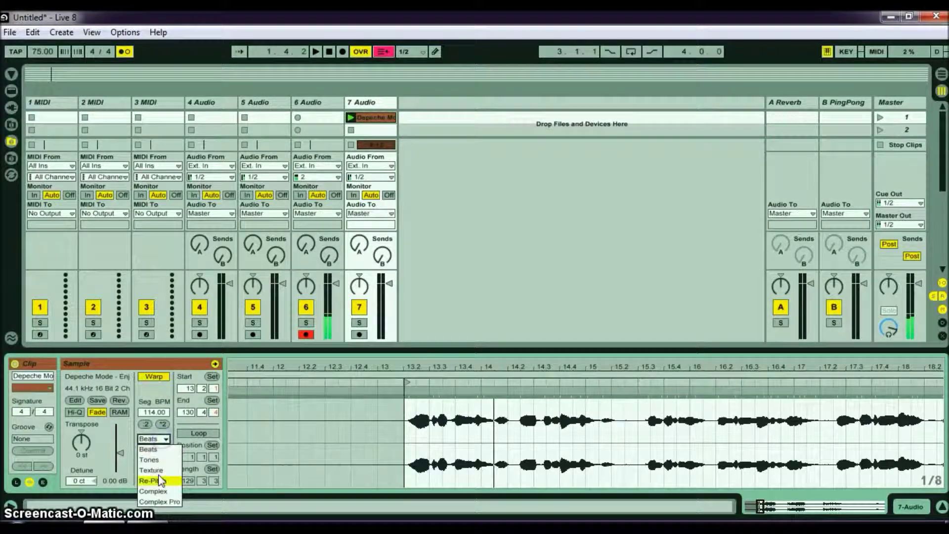
left_click(163, 504)
key("space")
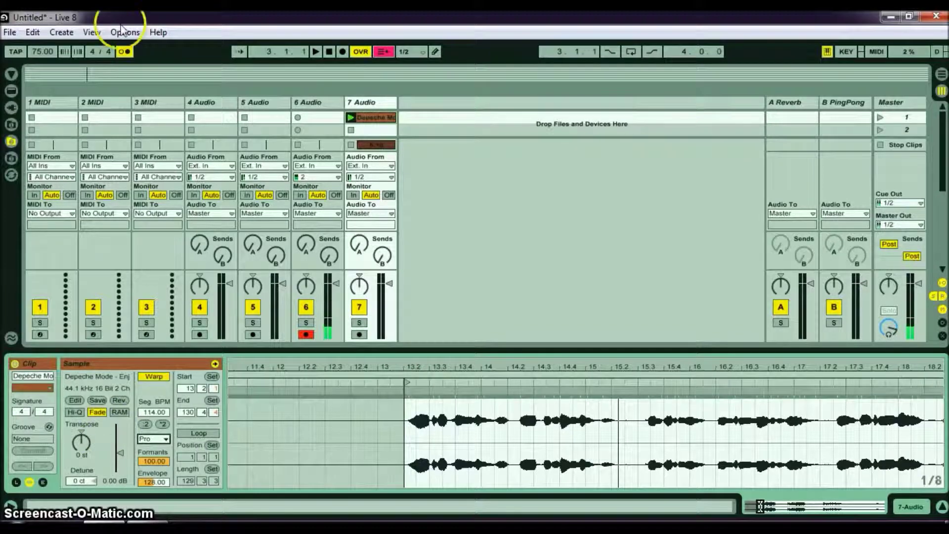
Step: Turn off the metronome
left_click(127, 52)
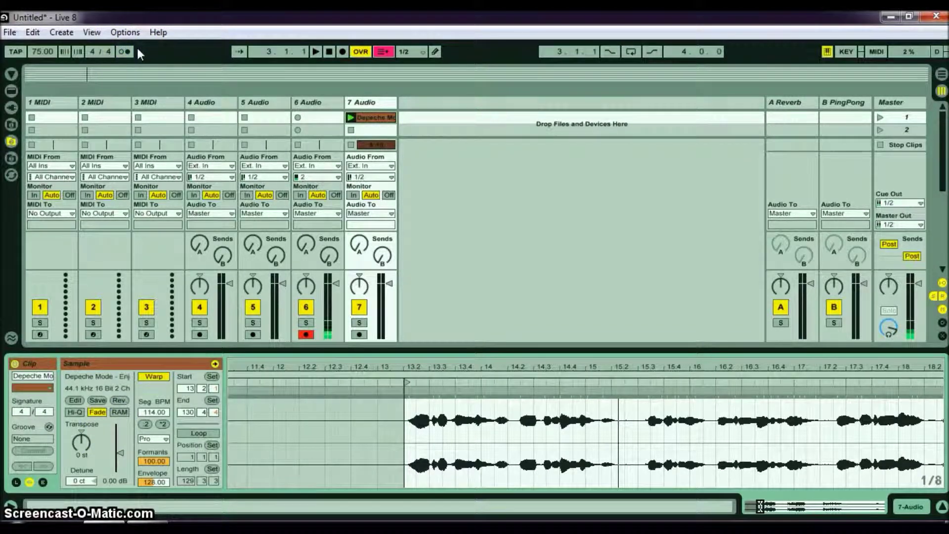
left_click(322, 410)
left_click(366, 406)
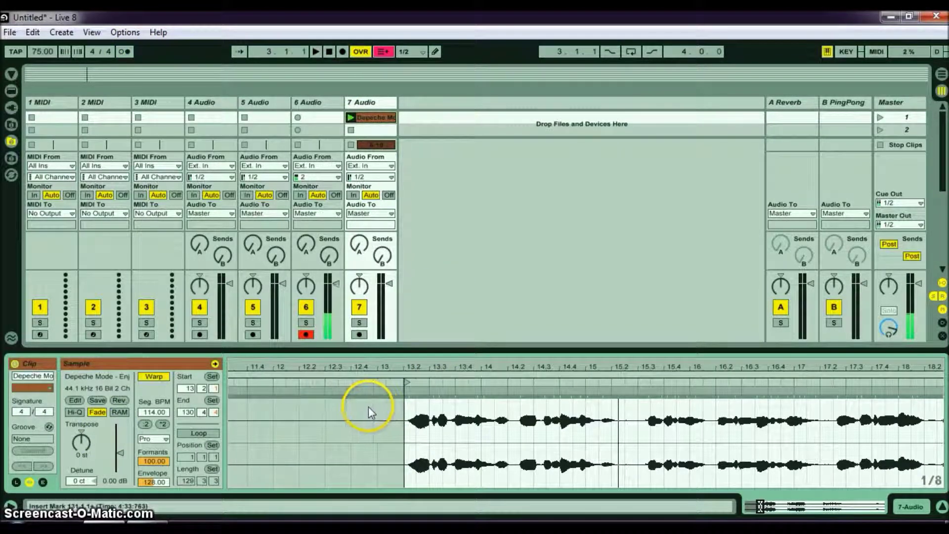
Step: Load the Operator instrument onto the first MIDI track and play notes on it along with the vocal to find its key
left_click(283, 416)
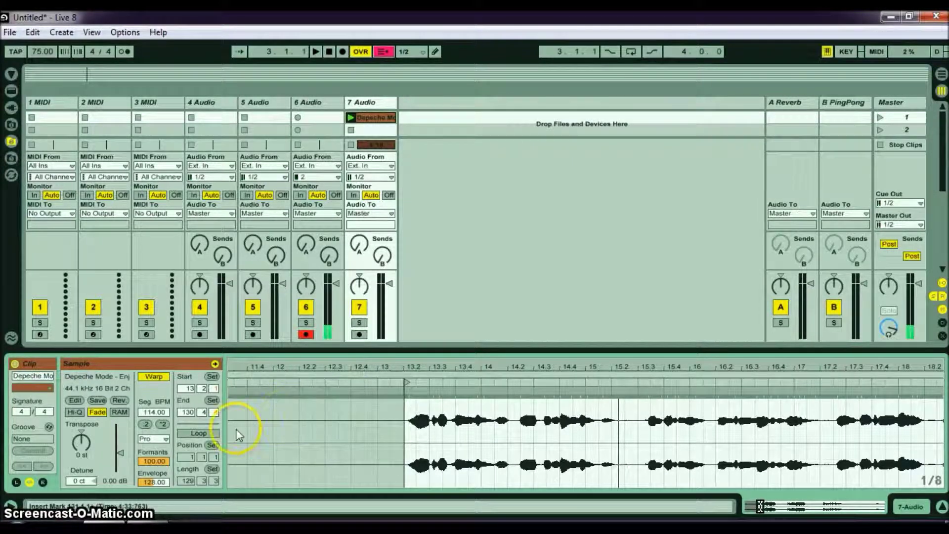
left_click(11, 91)
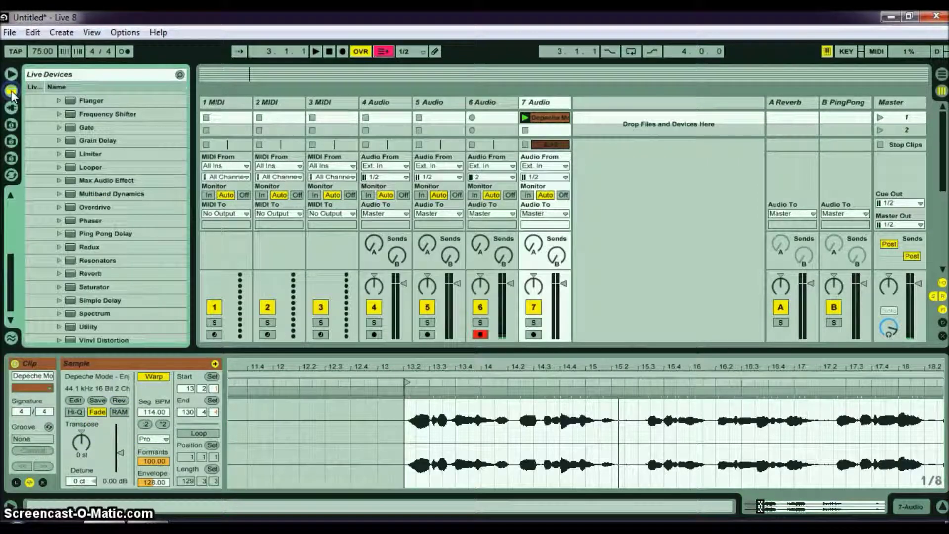
left_click(52, 99)
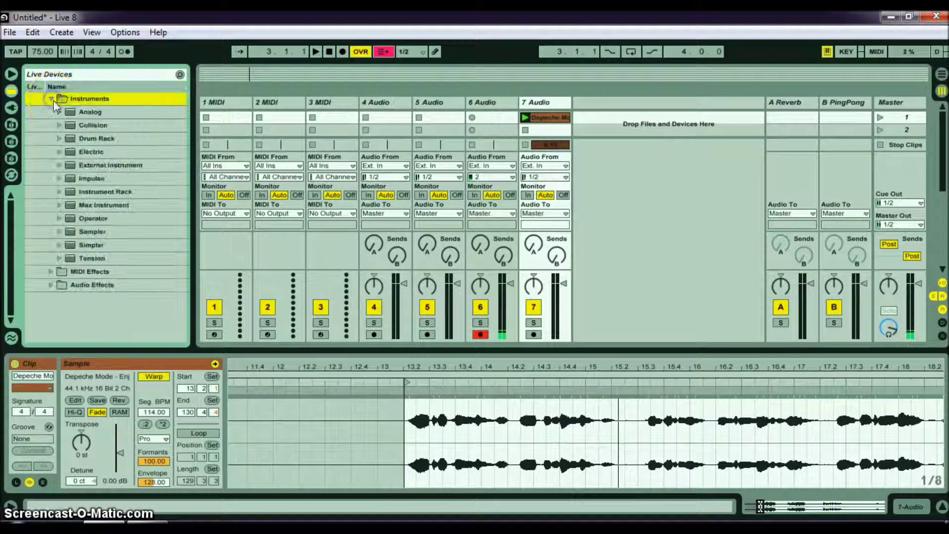
left_click_drag(73, 220, 241, 102)
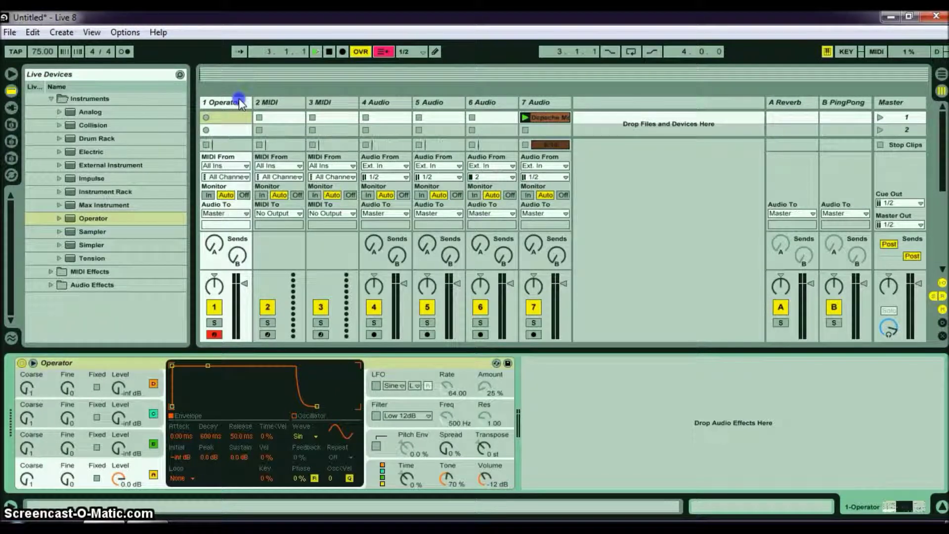
key("a")
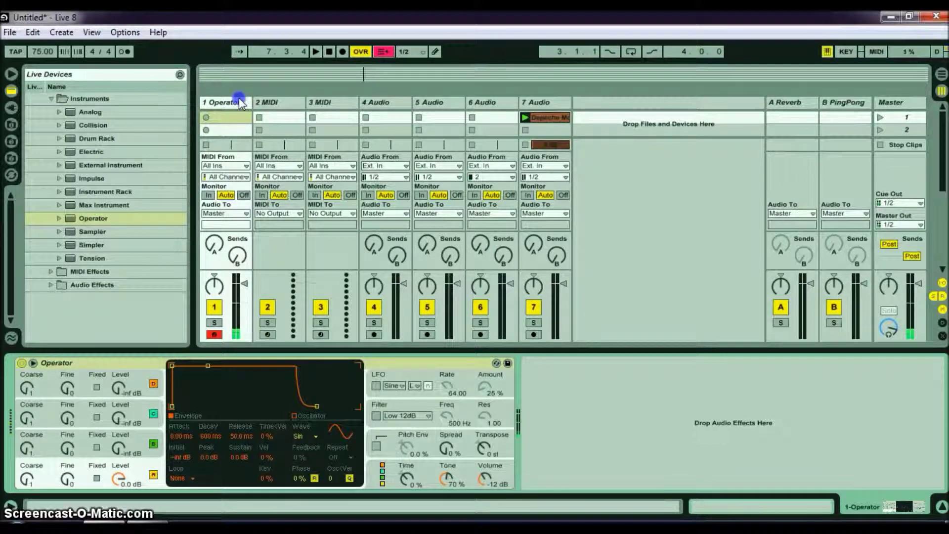
Step: Arm both the 6 Audio track and the Operator track for recording, leaving the vocal track unarmed
left_click(533, 334)
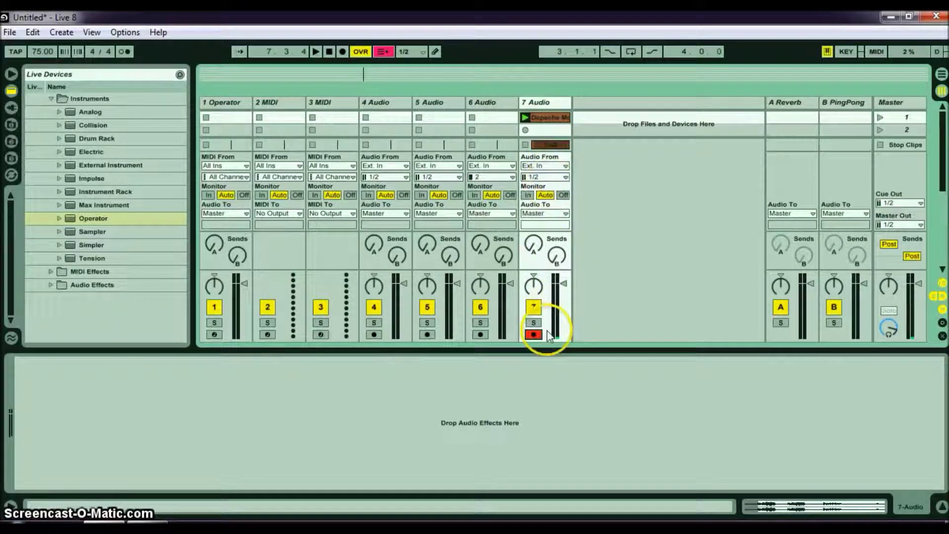
left_click(534, 335)
left_click(480, 335)
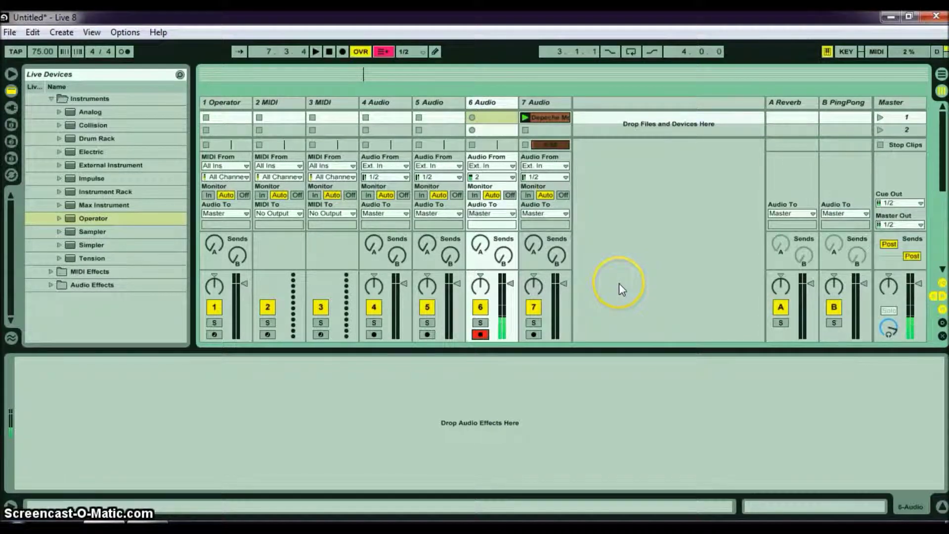
left_click(214, 334)
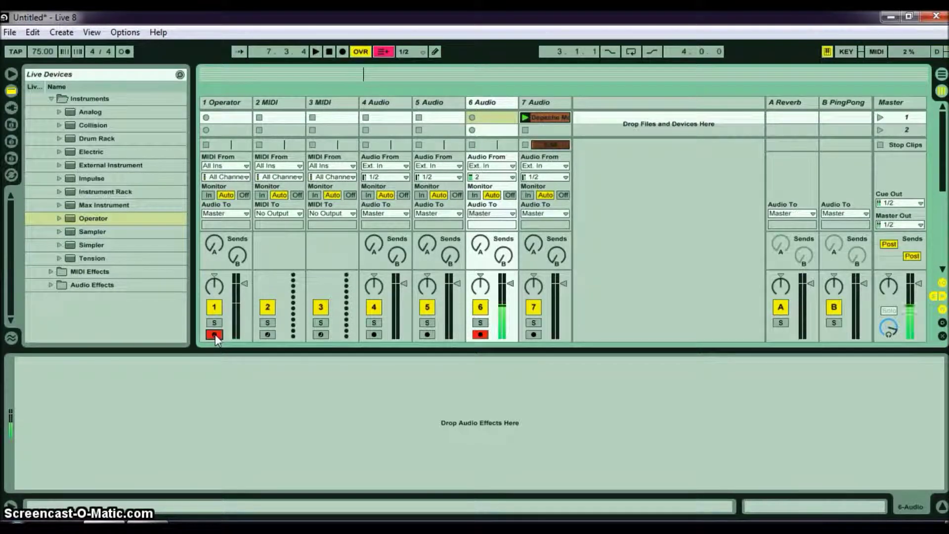
left_click(222, 315)
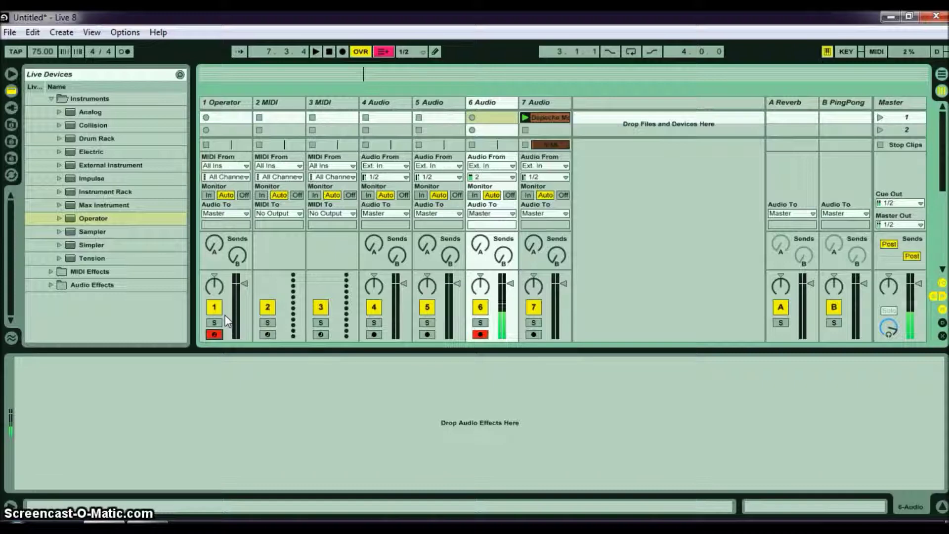
left_click(224, 320)
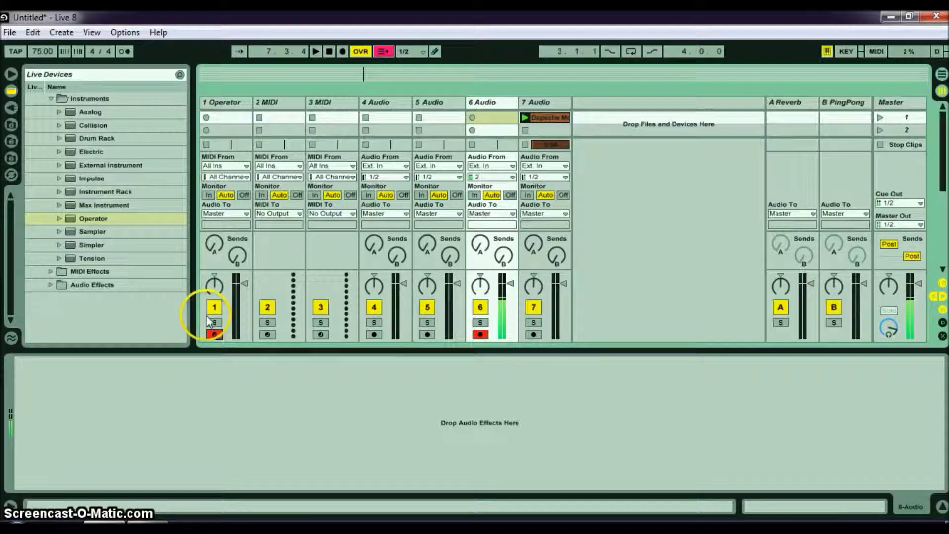
Step: Transpose the vocal clip up 7 semitones and play it to check the new pitch
left_click(552, 114)
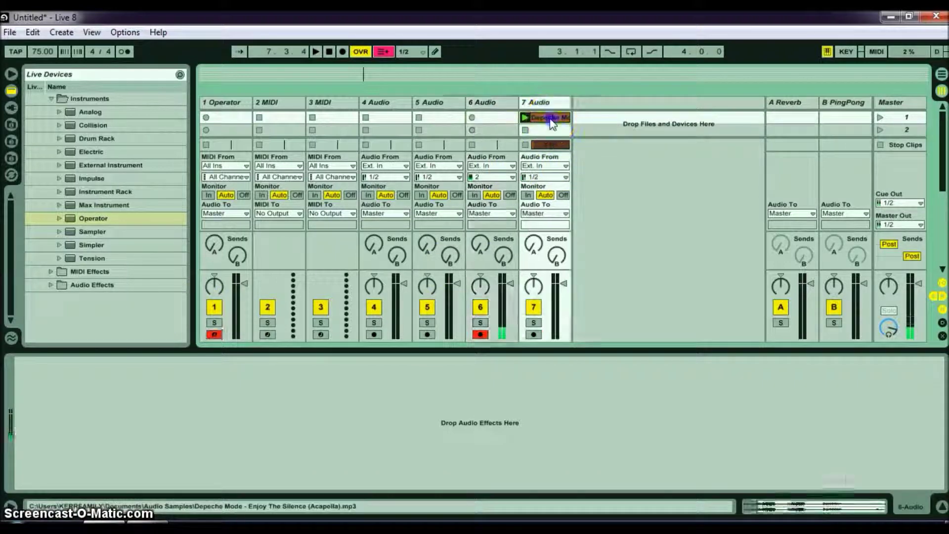
left_click(81, 454)
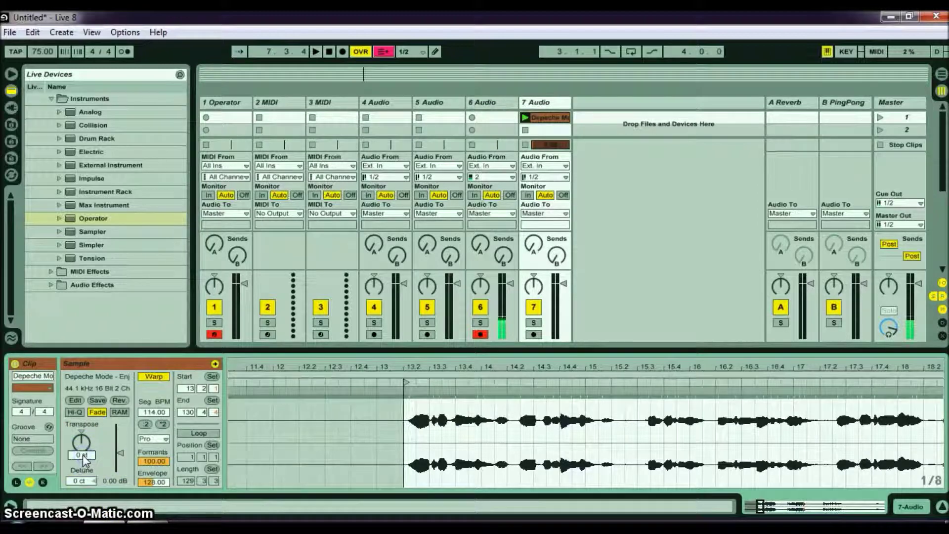
left_click_drag(82, 454, 82, 447)
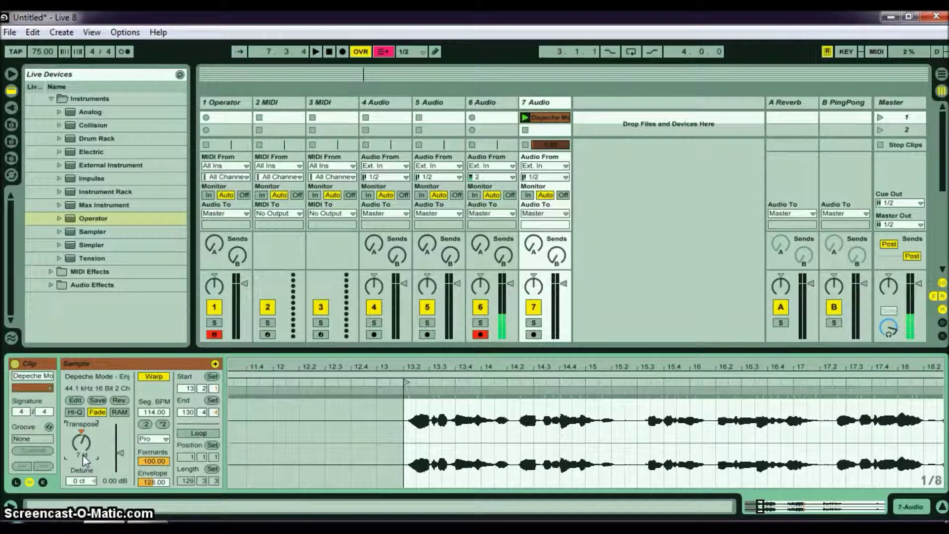
key("space")
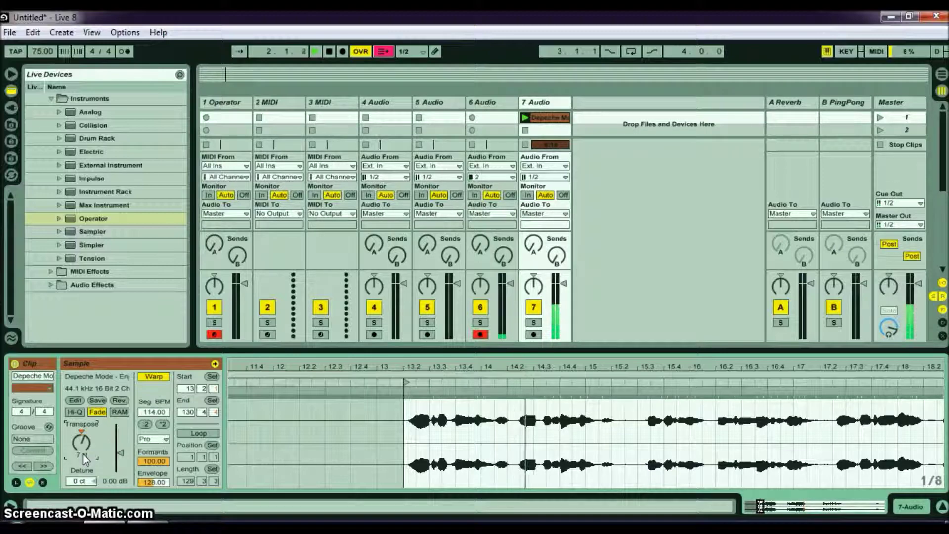
key("space")
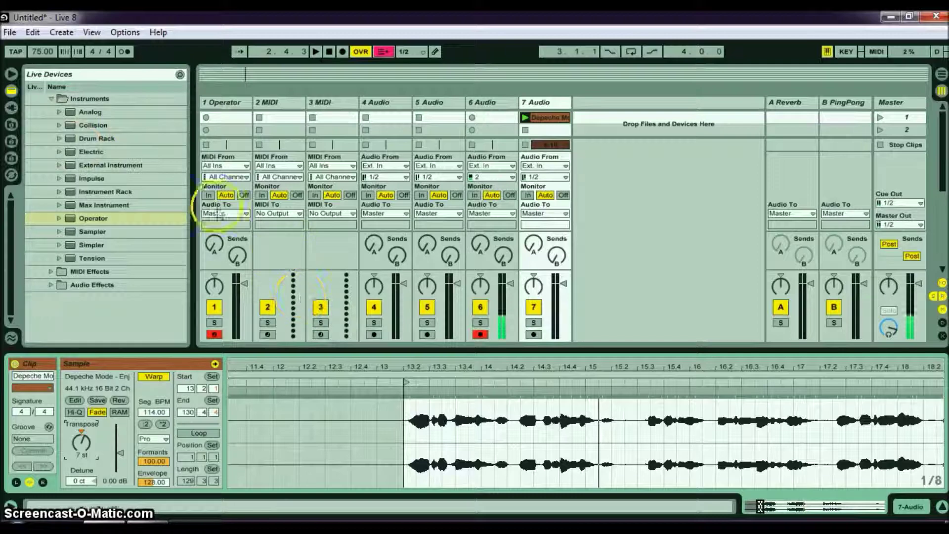
Step: Add the dlM_sixtyfive_a compressor from the plug-in effects to the vocal track, 7 Audio
left_click(52, 99)
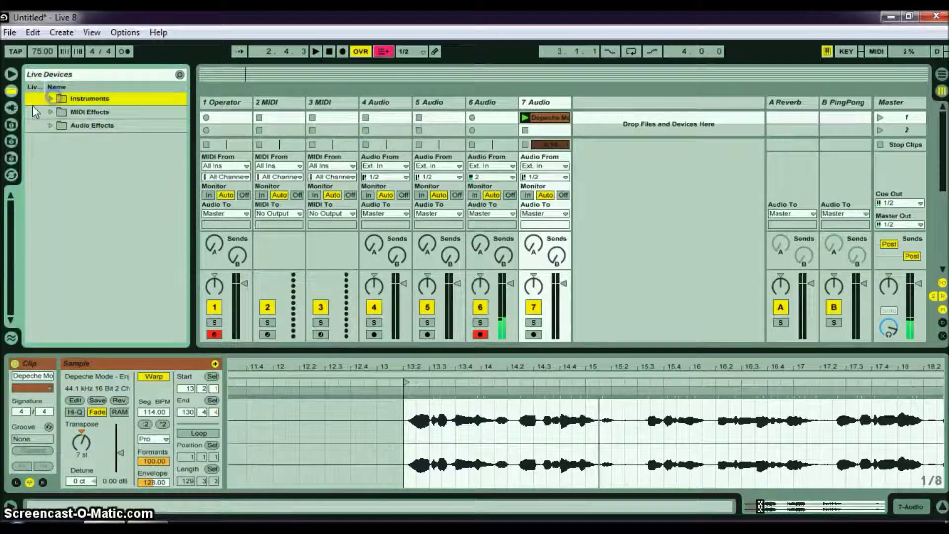
left_click(11, 108)
left_click(32, 125)
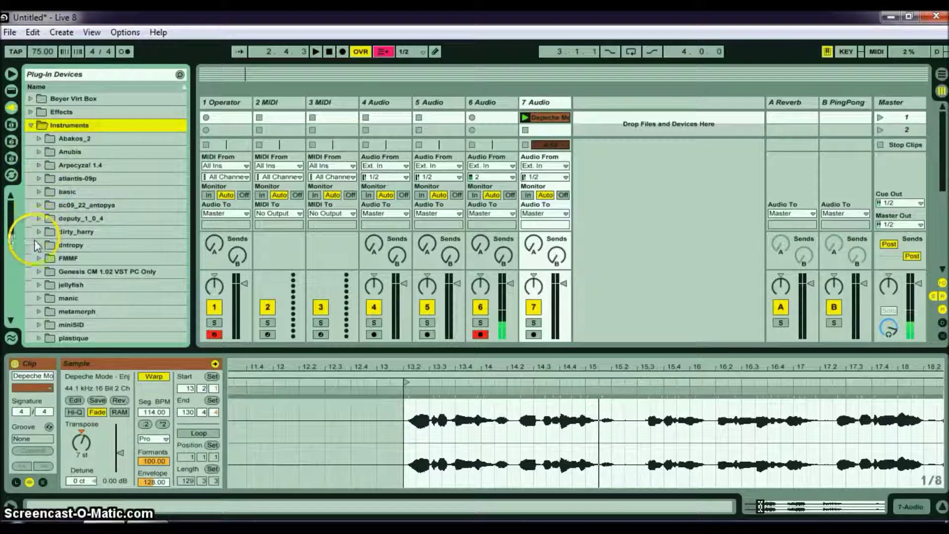
mouse_move(9, 213)
left_mouse_down()
mouse_move(15, 241)
mouse_move(23, 215)
left_mouse_up()
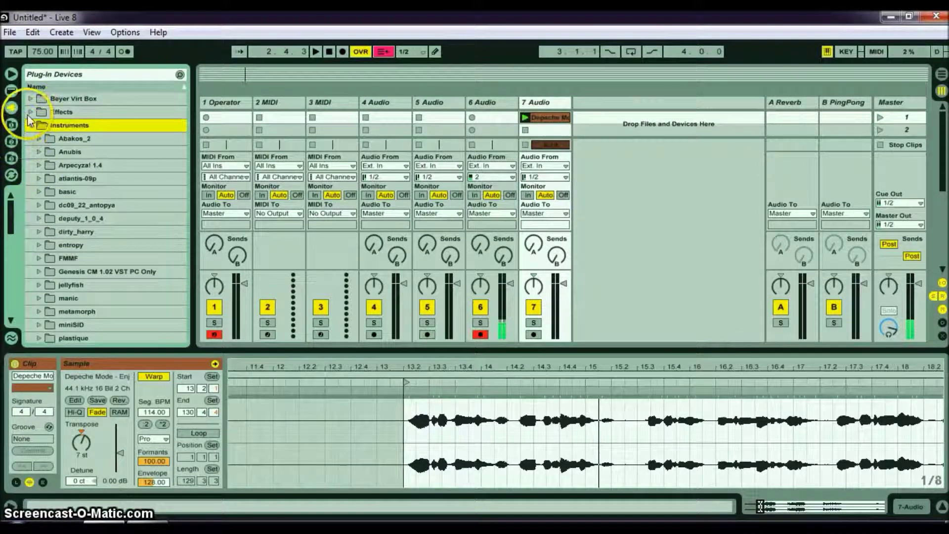
left_click(29, 112)
left_click(39, 272)
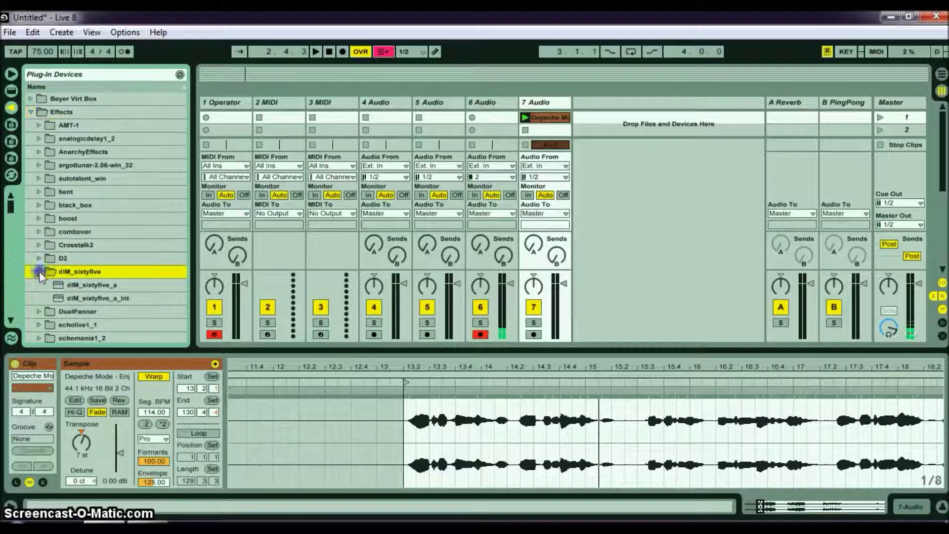
left_click_drag(58, 285, 550, 107)
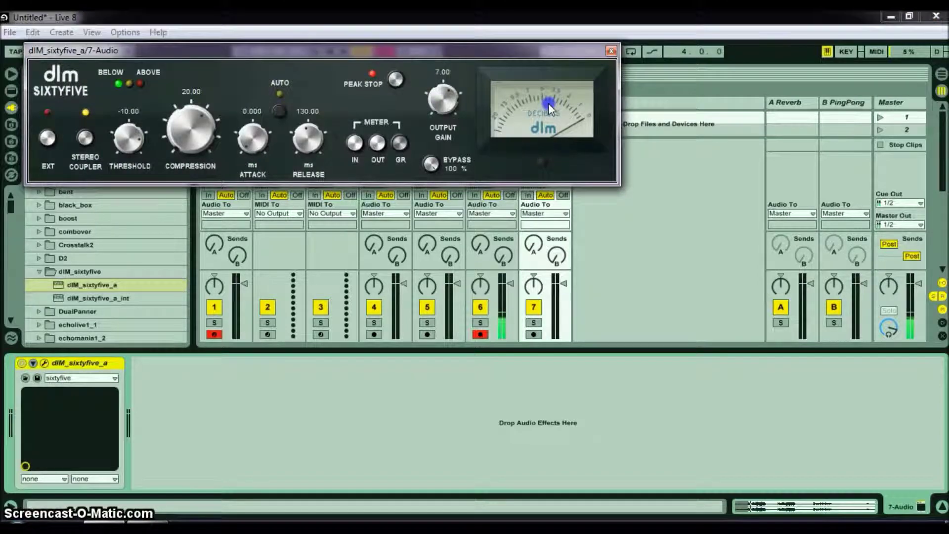
Step: With the vocal playing, set the compressor's compression to 35.19, threshold to -13.00, attack to 0.010 ms and output gain to 11.00
left_click(417, 44)
left_click_drag(416, 44, 642, 70)
left_click(440, 140)
left_click_drag(423, 127, 424, 131)
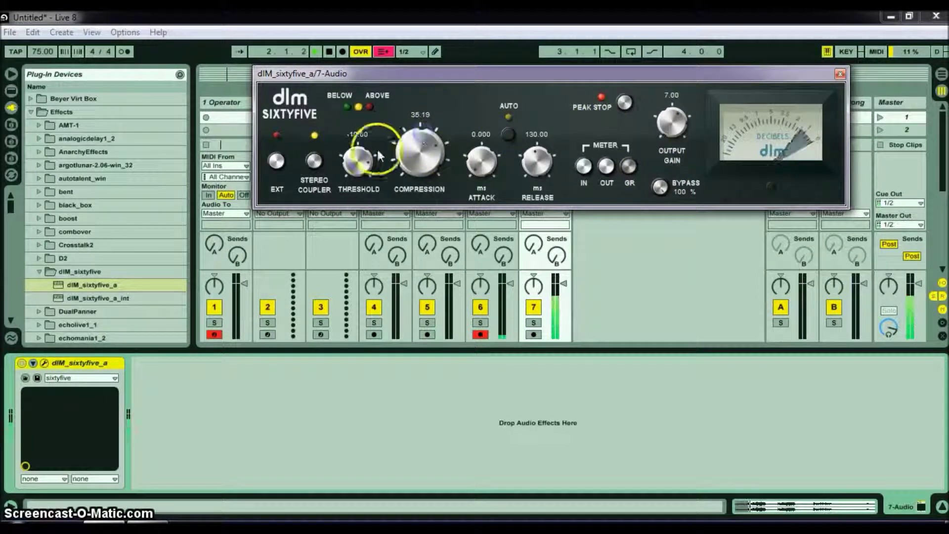
left_click_drag(357, 158, 356, 168)
left_click_drag(481, 159, 482, 161)
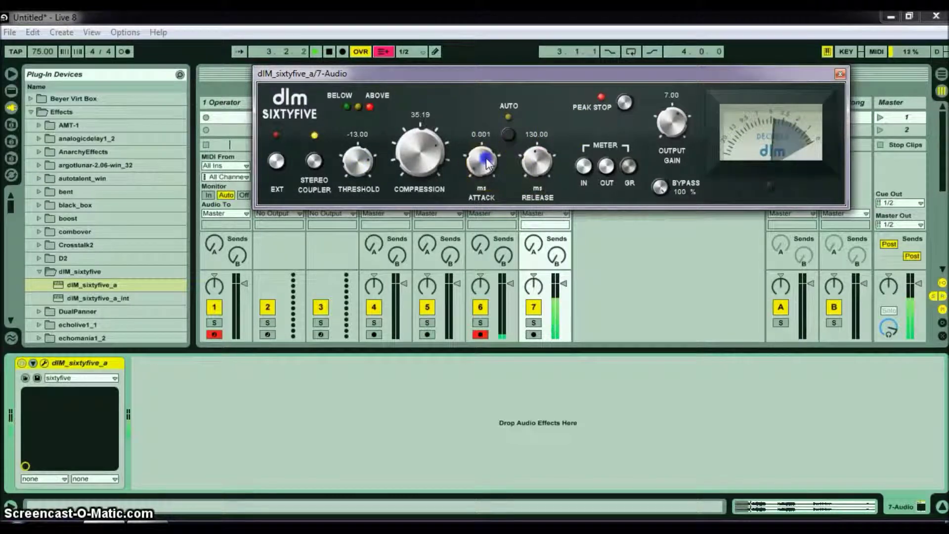
left_click_drag(671, 124, 670, 114)
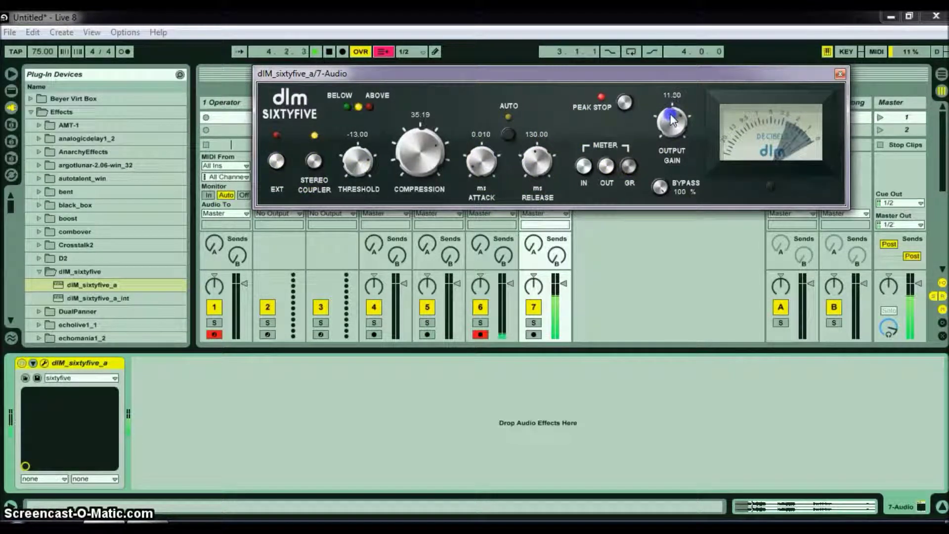
Step: Close the compressor's window and switch the compressor off and on again to compare the vocal with and without it
left_click(840, 74)
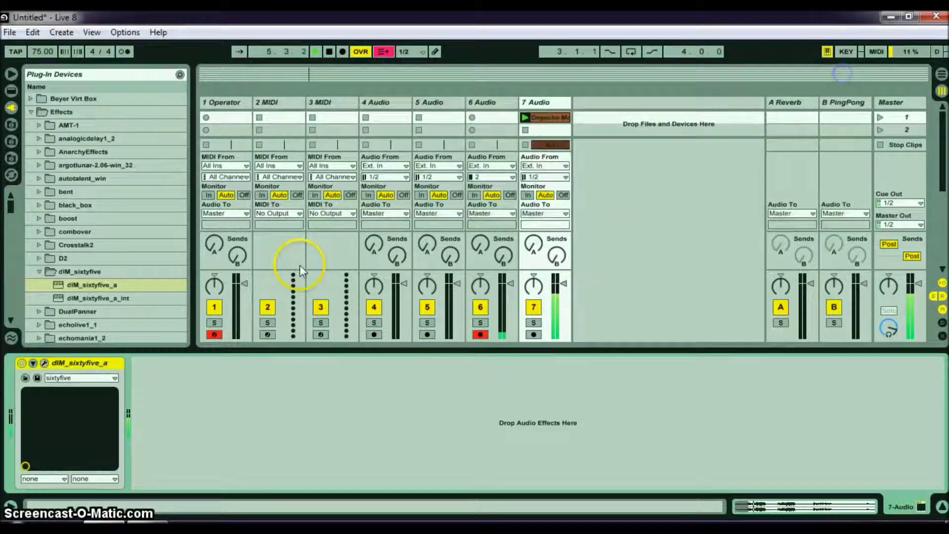
left_click(22, 363)
left_click(22, 363)
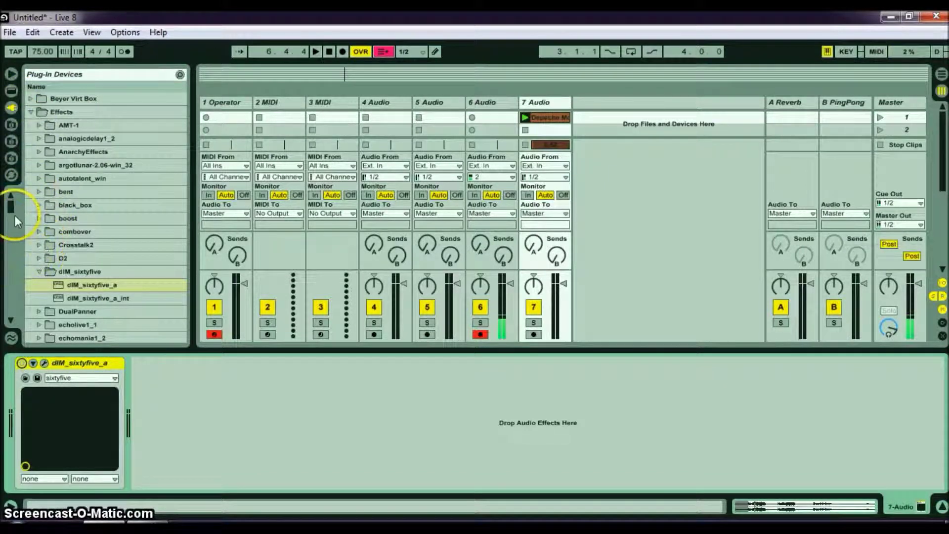
Step: Add the KeroVee pitch corrector from the kerovee161 folder after the compressor on the vocal track
left_click_drag(15, 205, 16, 216)
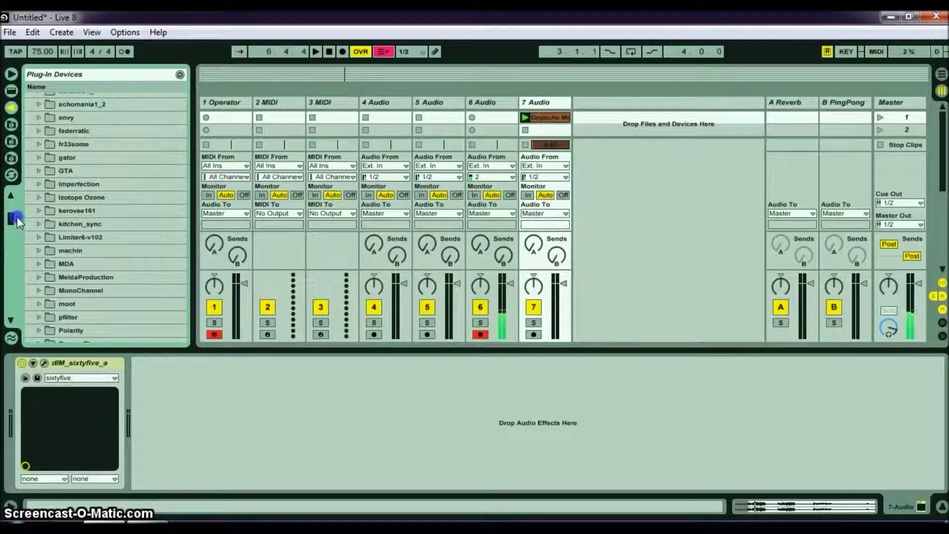
left_click(40, 211)
left_click_drag(58, 223, 209, 444)
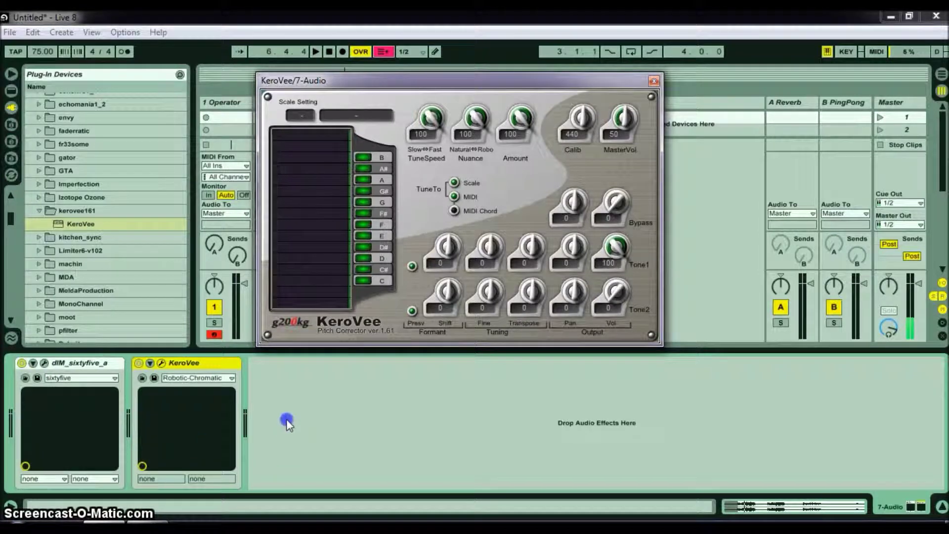
Step: Set KeroVee's scale to F# with the chord type m and play the vocal to hear the pitch correction
left_click(299, 116)
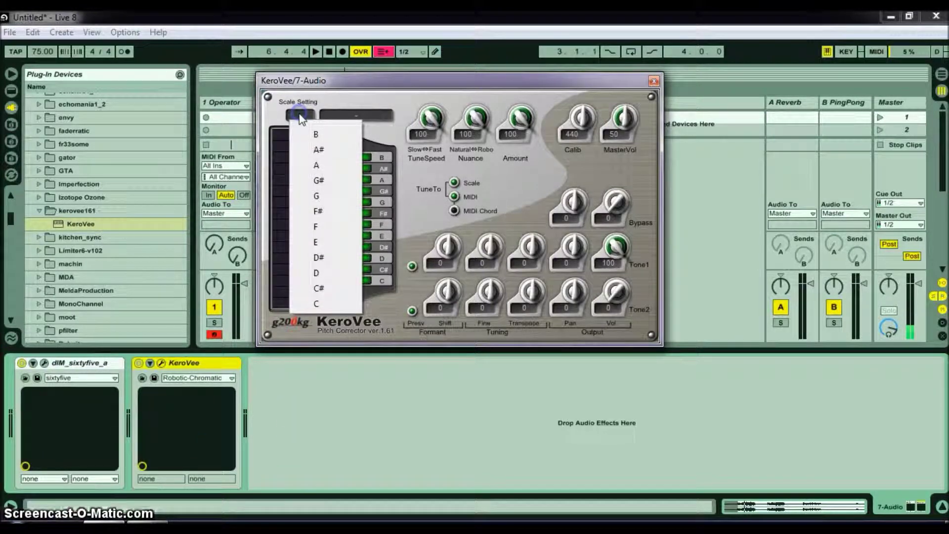
left_click(318, 211)
left_click(356, 115)
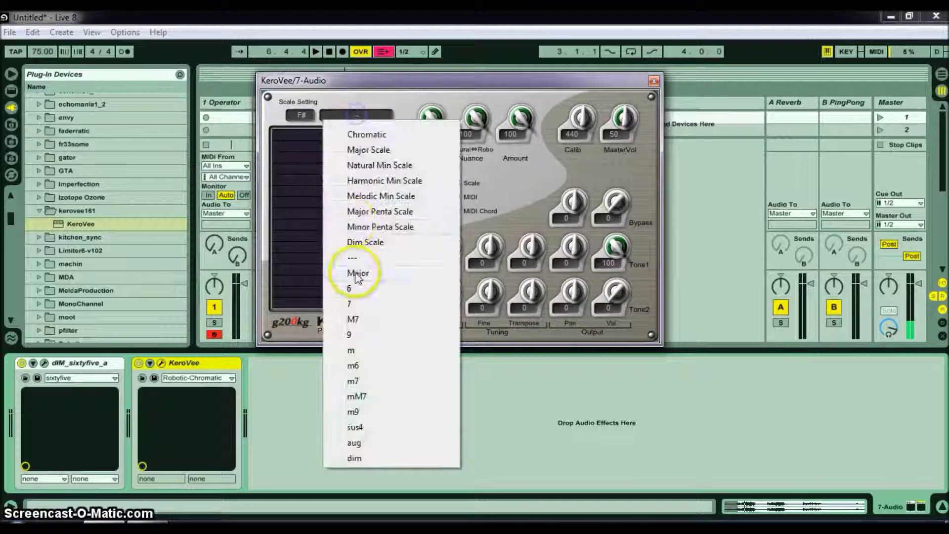
left_click(351, 350)
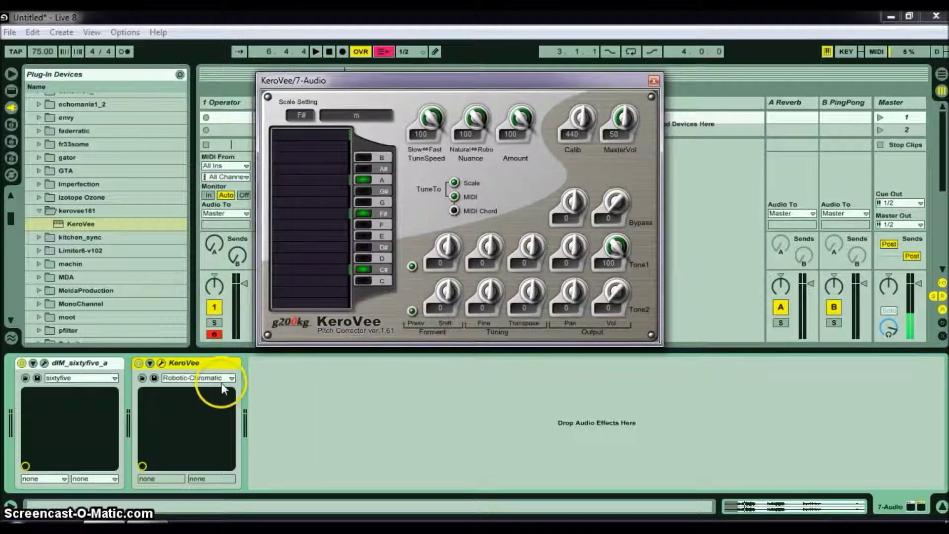
key("space")
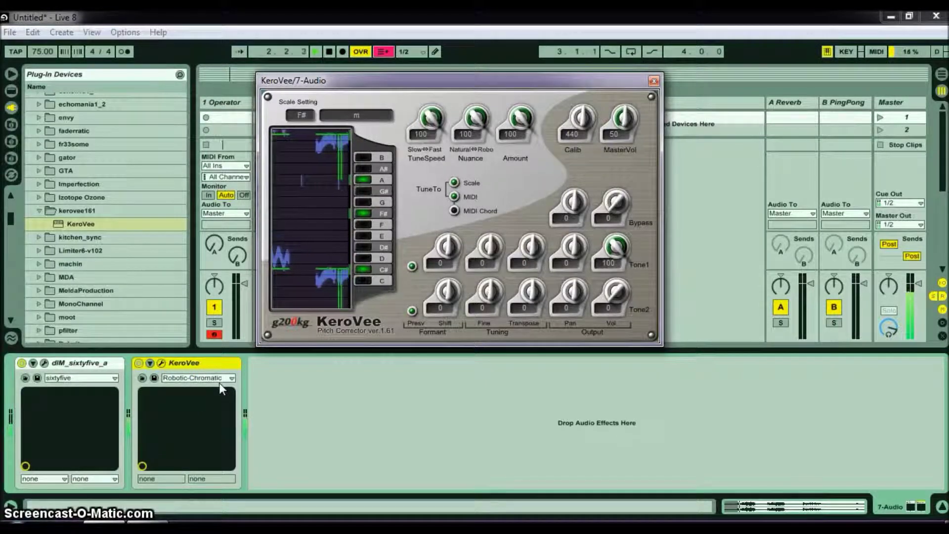
key("space")
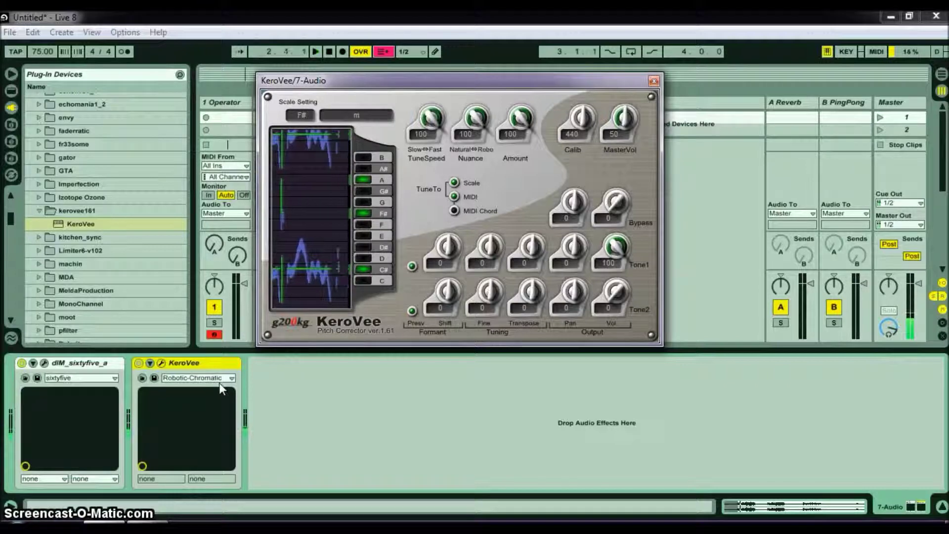
Step: Lower KeroVee's TuneSpeed to 46
left_click(625, 190)
left_click(431, 154)
left_click(293, 320)
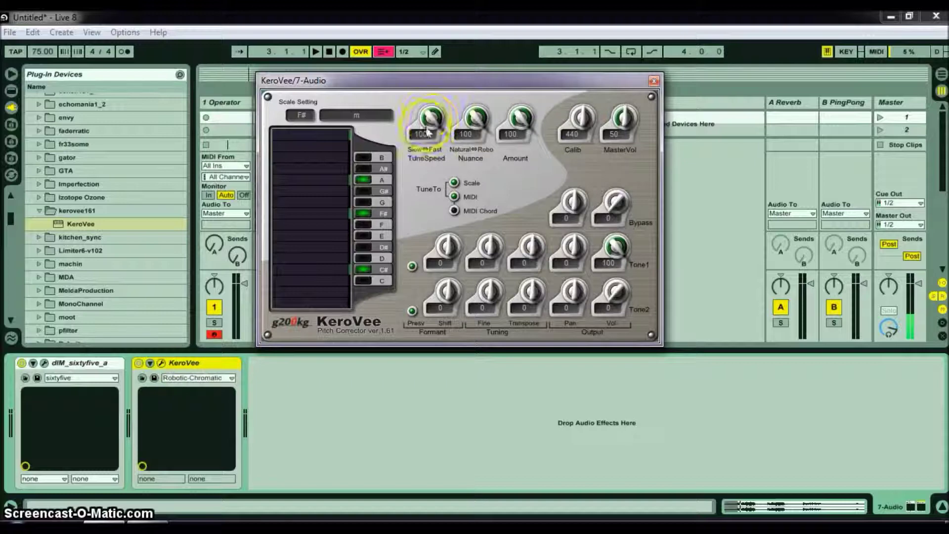
left_click_drag(431, 119, 450, 180)
left_click(482, 301)
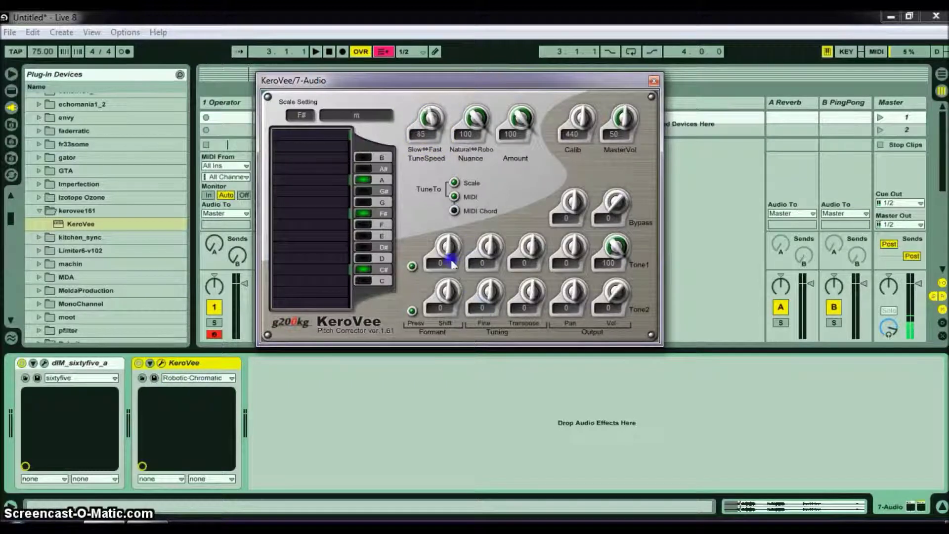
left_click_drag(451, 247, 458, 260)
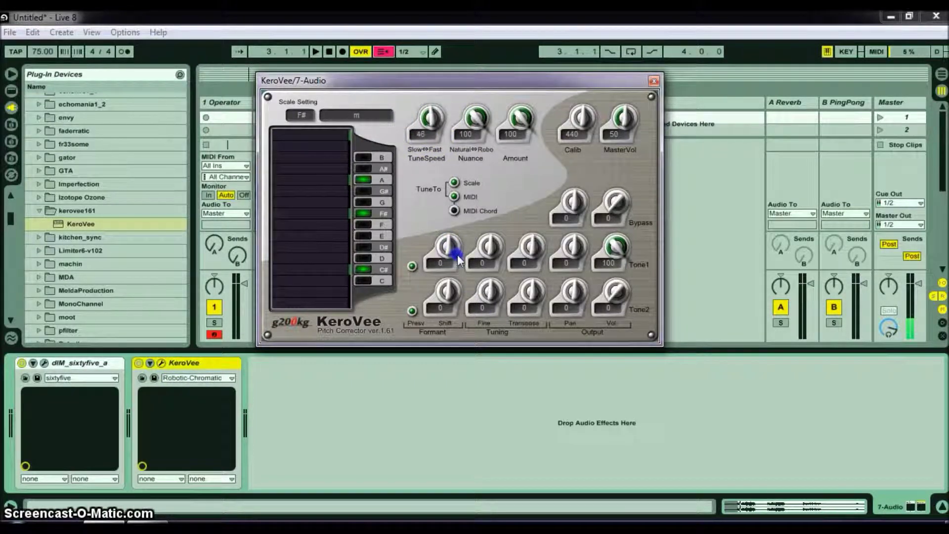
Step: Set KeroVee's Nuance to 0 while the vocal plays, and stop playback
left_click_drag(483, 125, 511, 374)
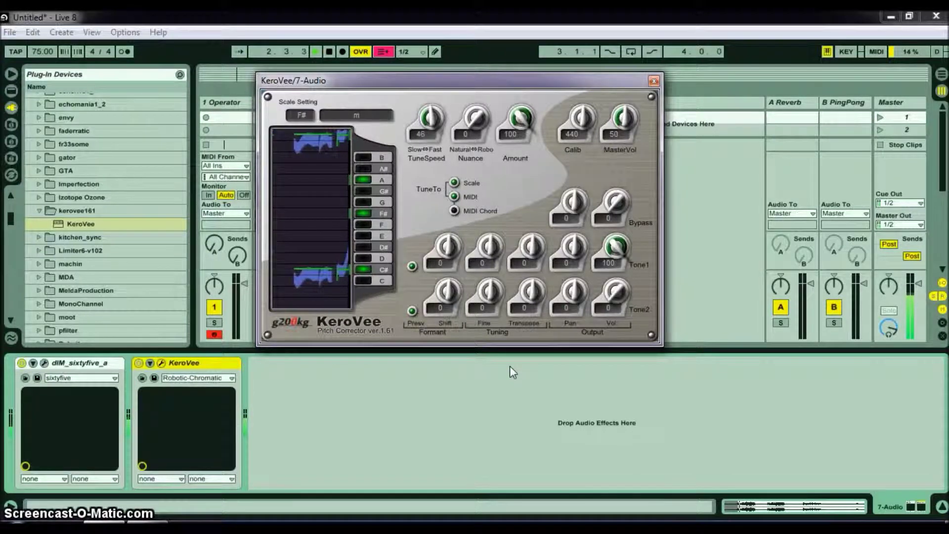
key("space")
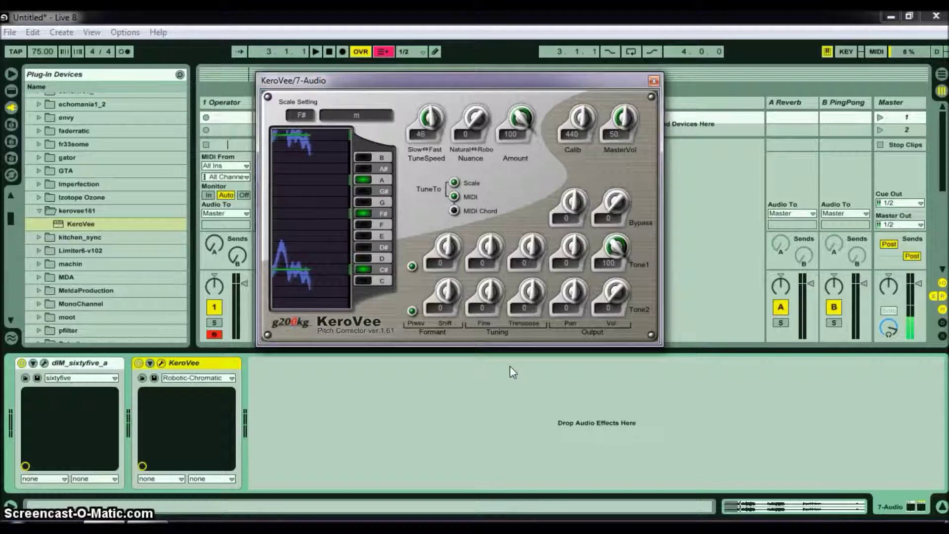
Step: Load KeroVee's MaleToFemale preset and play the vocal to hear it
mouse_move(509, 366)
left_mouse_down()
mouse_move(492, 350)
mouse_move(345, 328)
mouse_move(227, 375)
left_mouse_up()
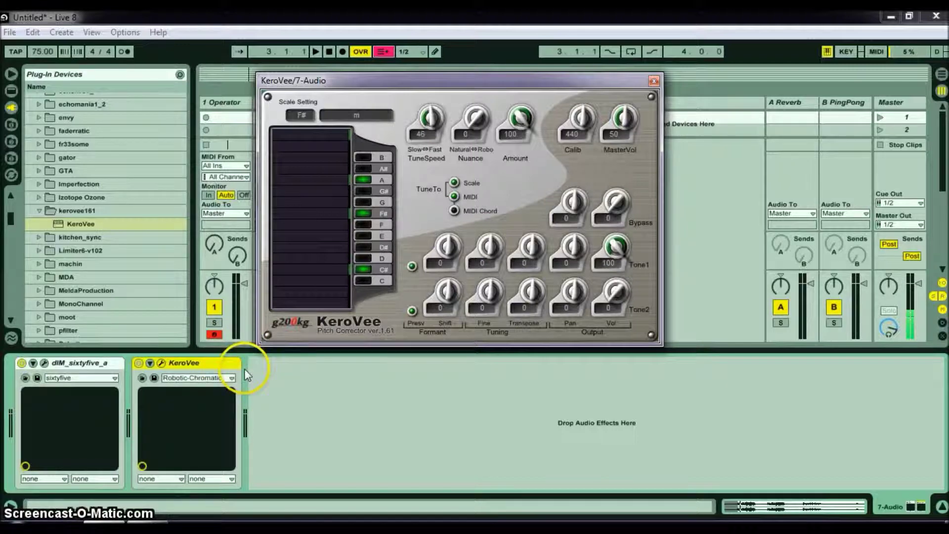
left_click(231, 378)
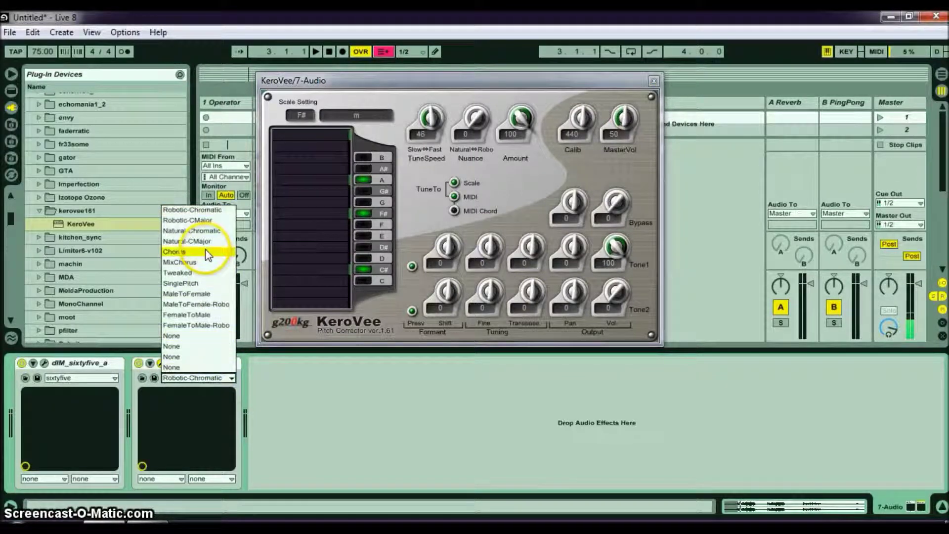
left_click(194, 295)
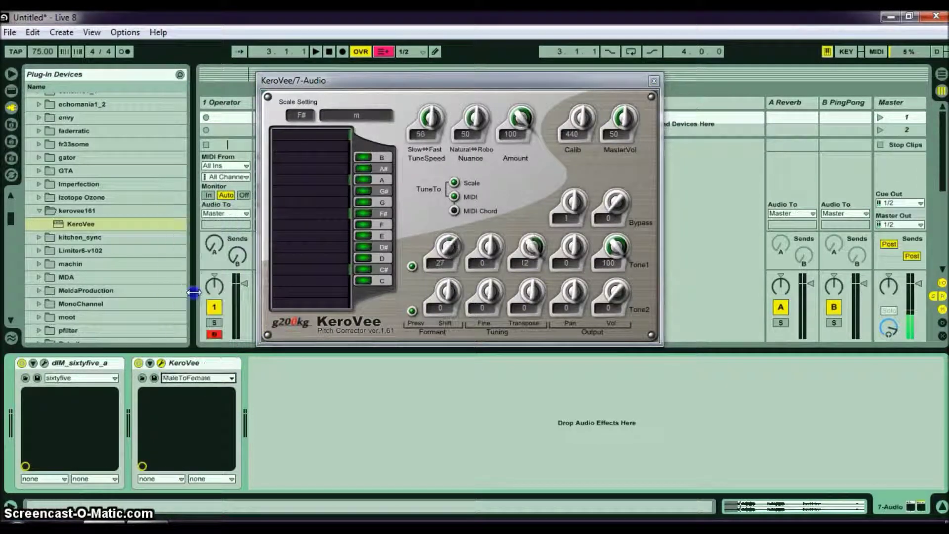
key("space")
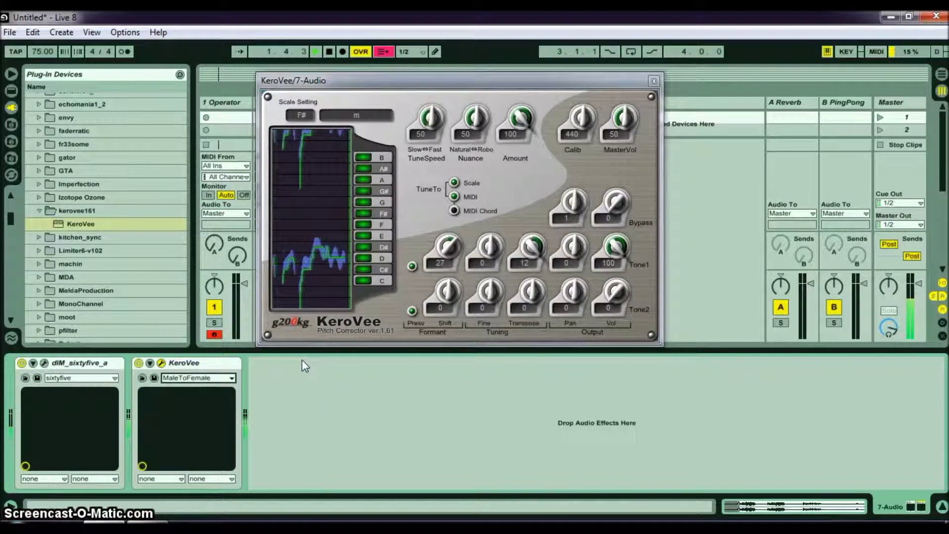
left_click(327, 352)
left_click(608, 213)
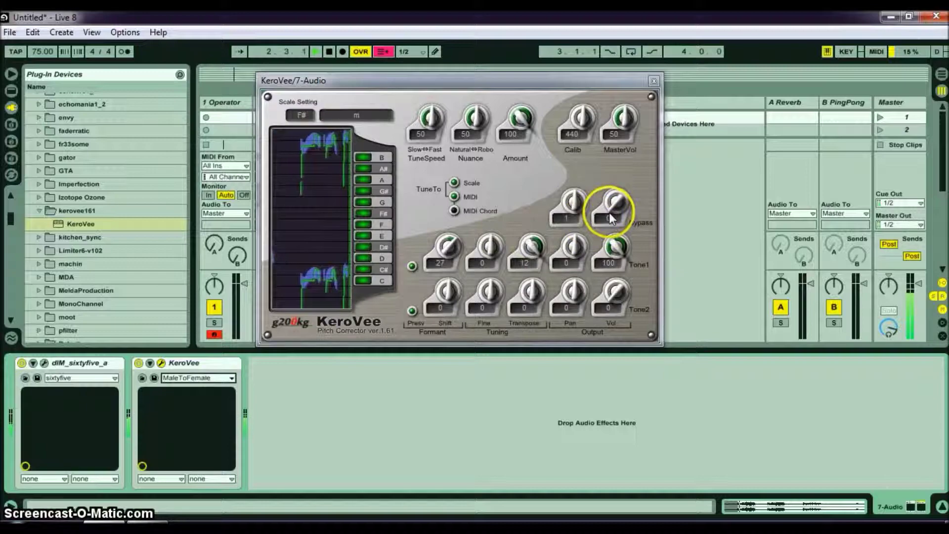
key("space")
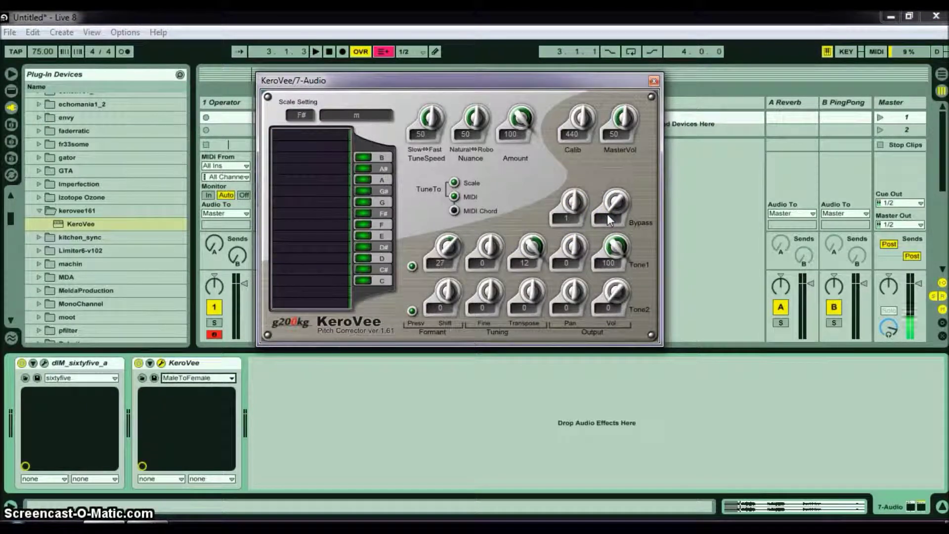
Step: Try KeroVee's Bypass volume at 48 with the vocal playing, and return it to 0
key("space")
mouse_move(616, 210)
left_mouse_down()
mouse_move(610, 176)
mouse_move(627, 99)
mouse_move(617, 124)
mouse_move(611, 111)
left_mouse_up()
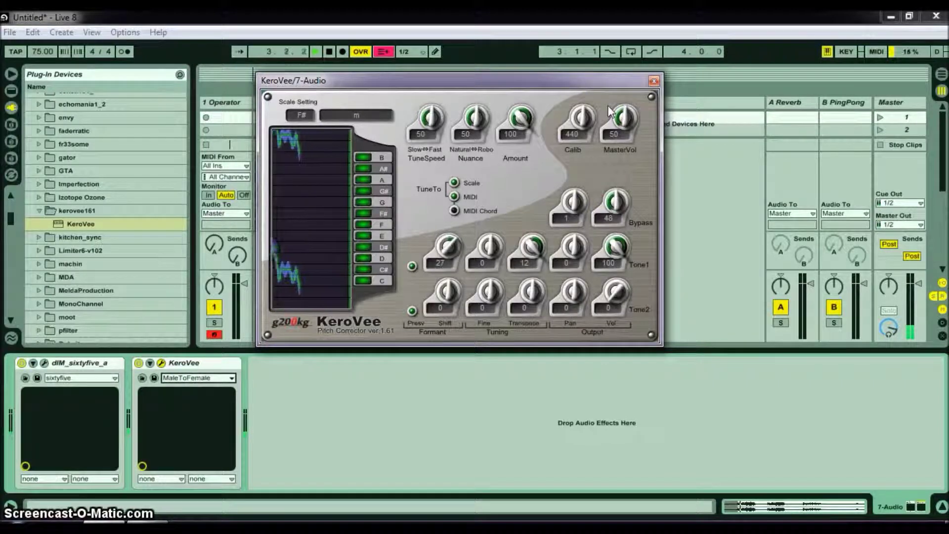
key("space")
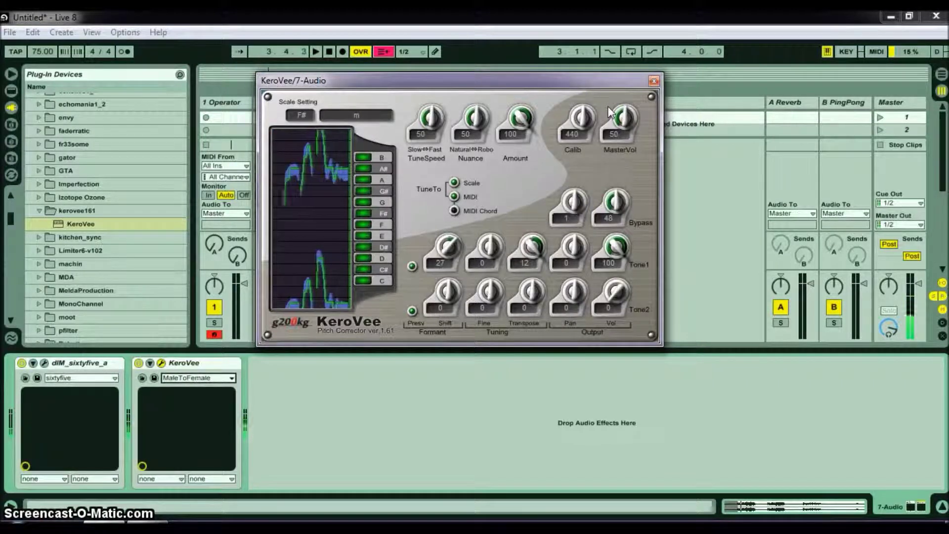
left_click(813, 58)
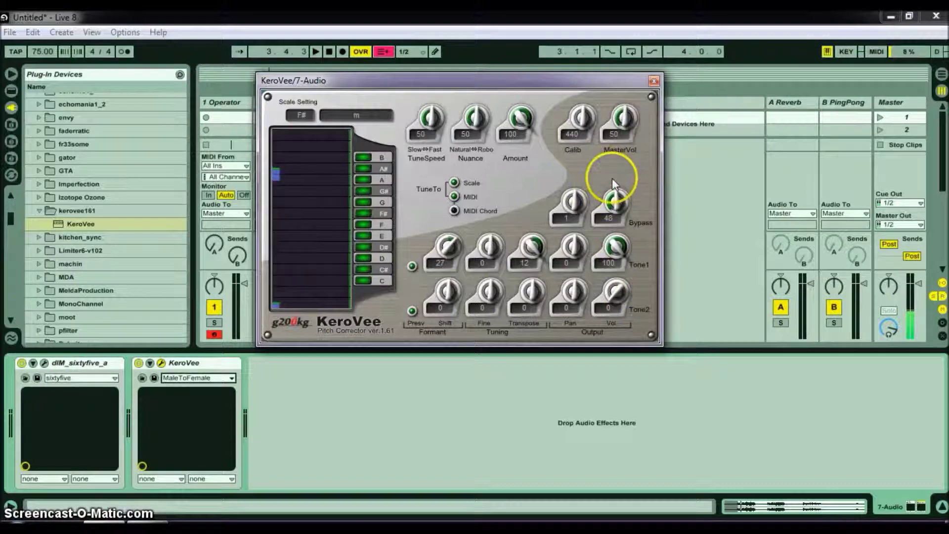
left_click_drag(614, 203, 667, 451)
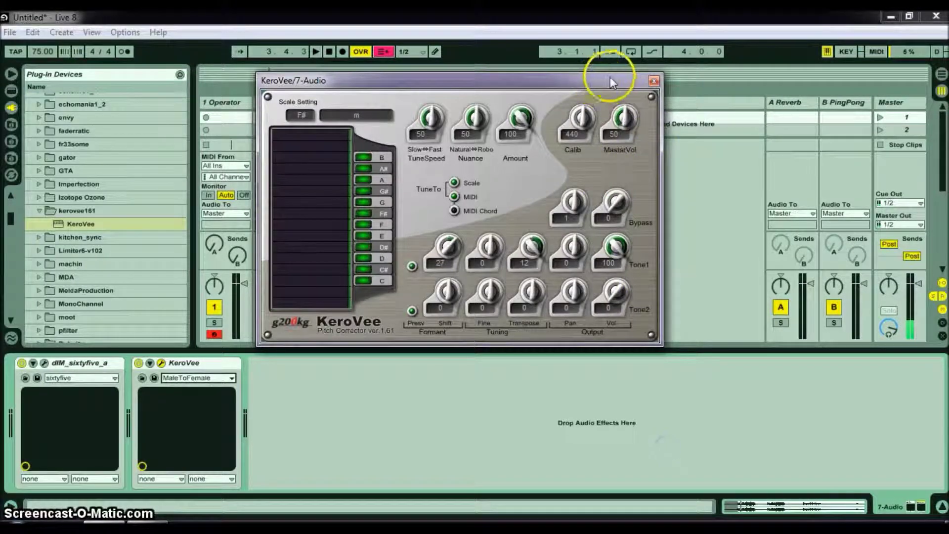
Step: Close the KeroVee window and raise track 7's reverb and ping-pong delay sends, easing both back while the vocal plays
left_click(652, 81)
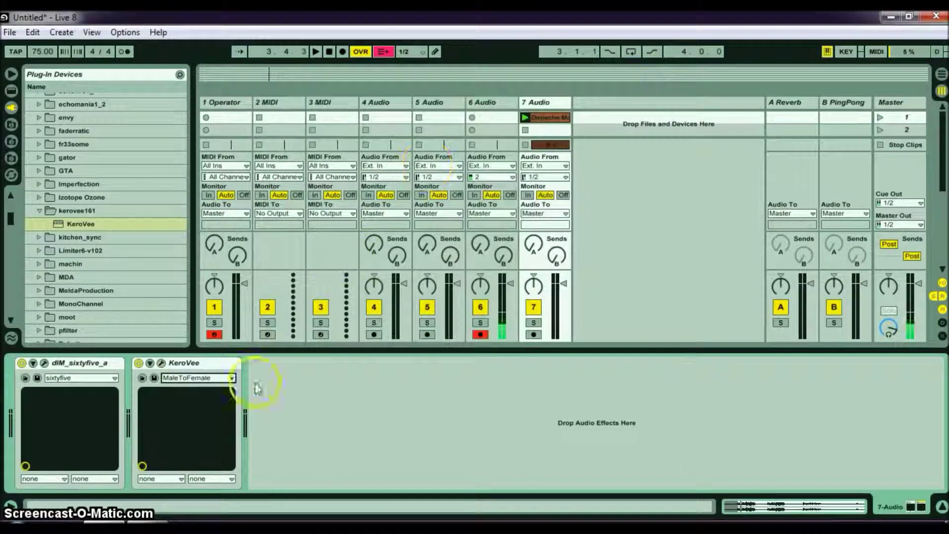
left_click(480, 242)
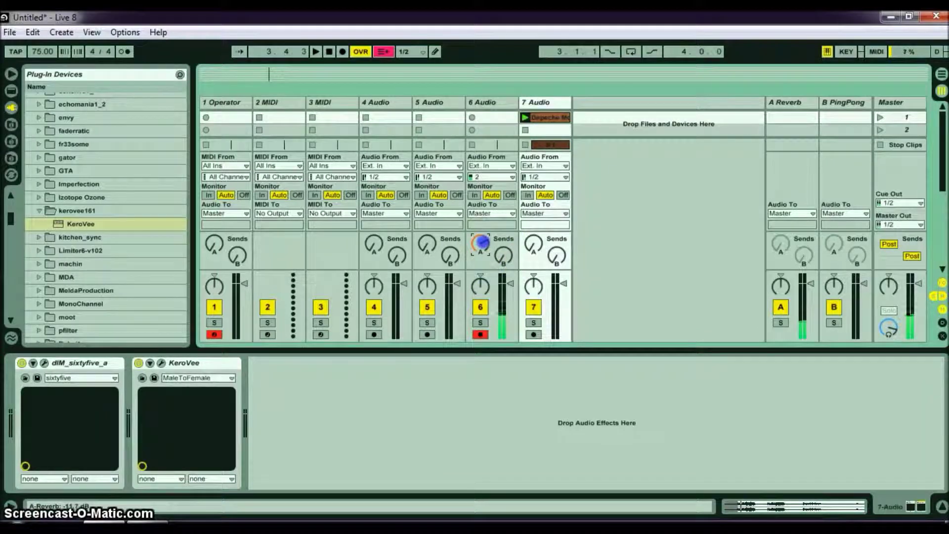
left_click(533, 242)
left_click_drag(556, 257, 554, 251)
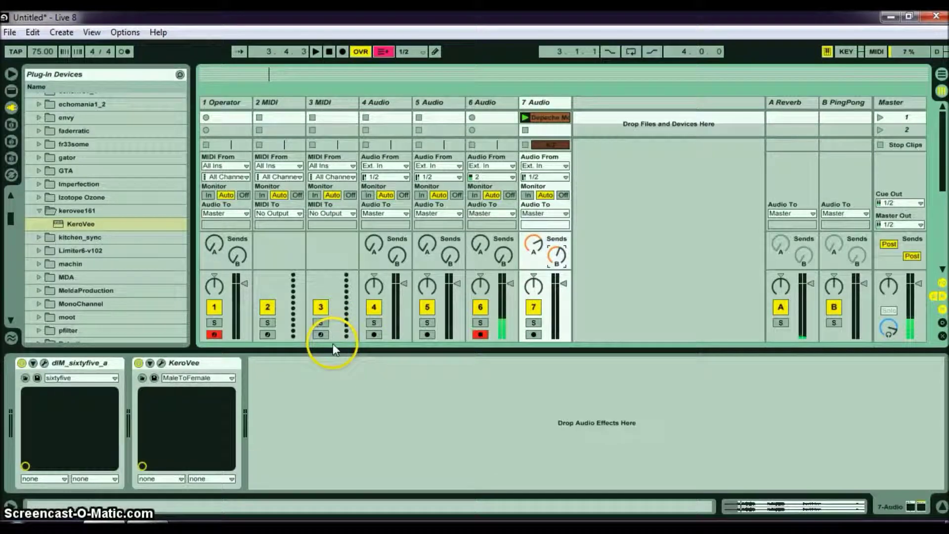
key("space")
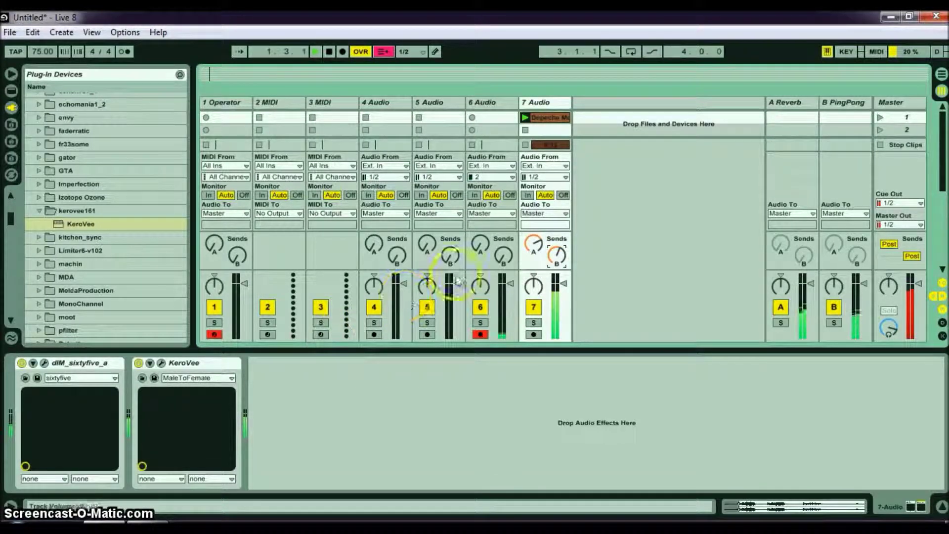
left_click(536, 242)
left_click(553, 255)
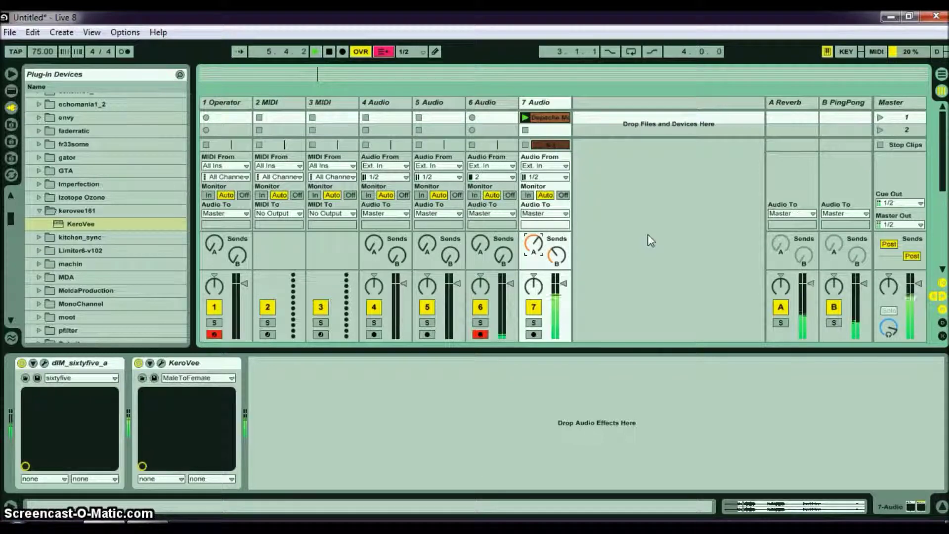
Step: Copy the vocal clip from track 7 into the second slot of track 5 and launch scene 2
left_click(597, 206)
left_click(552, 118)
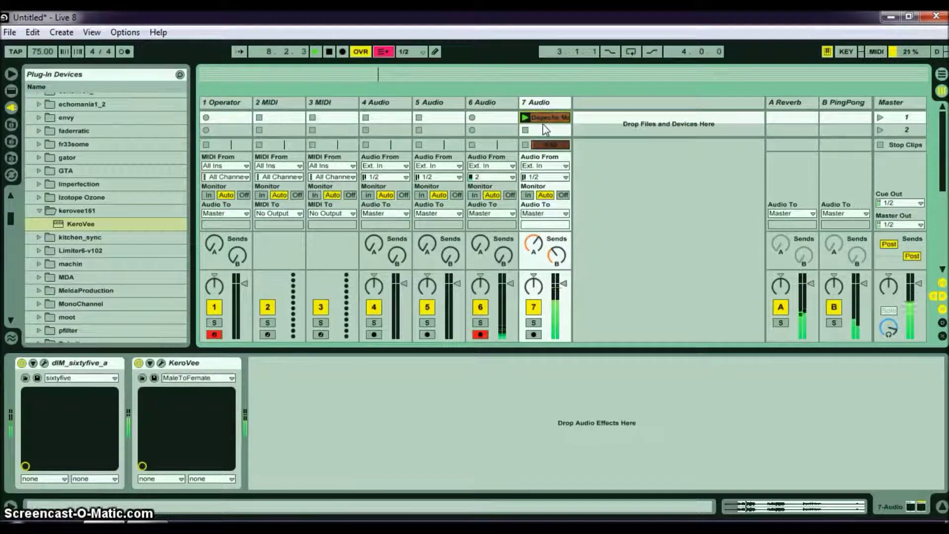
left_click_drag(431, 132, 435, 131)
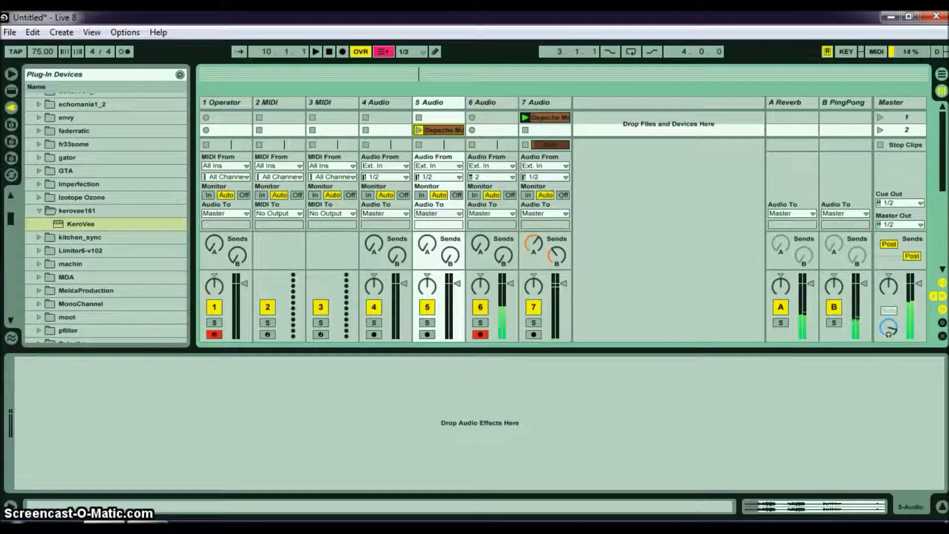
left_click(881, 130)
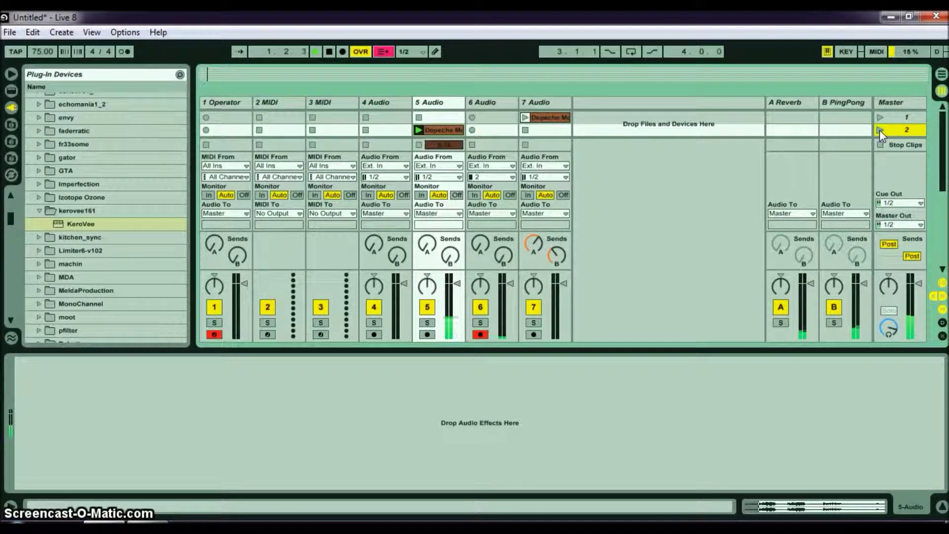
Step: Turn off Warp on the copied clip in track 5 and reset its Transpose to 0 st
left_click(446, 130)
left_click(150, 442)
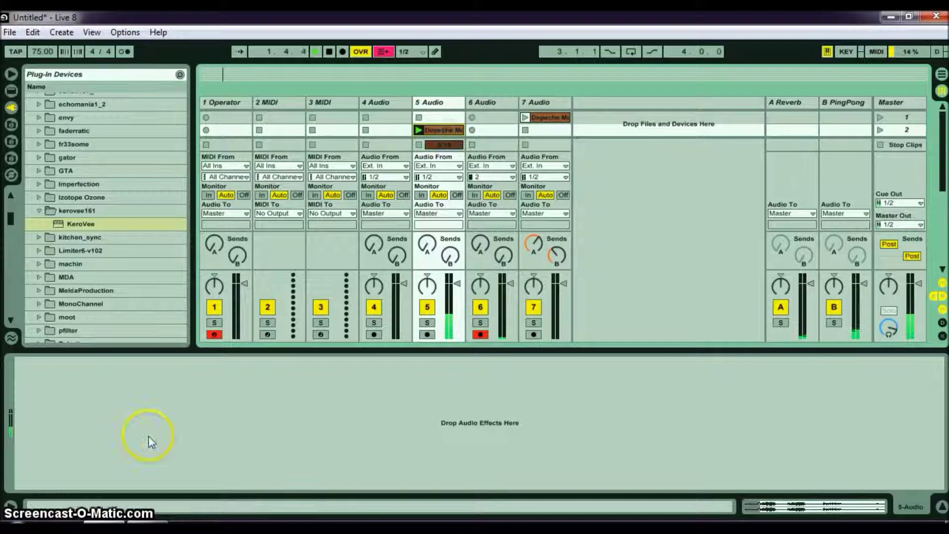
left_click(433, 105)
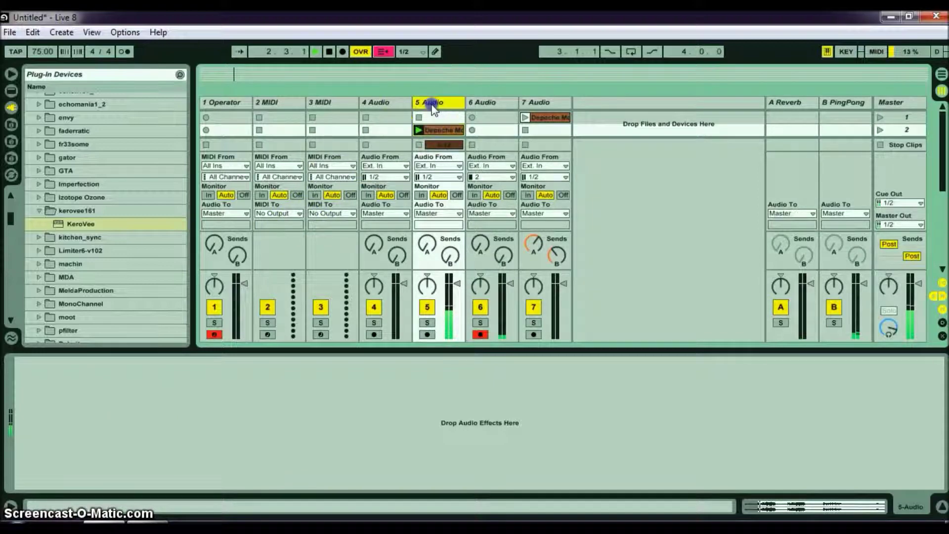
left_click(431, 129)
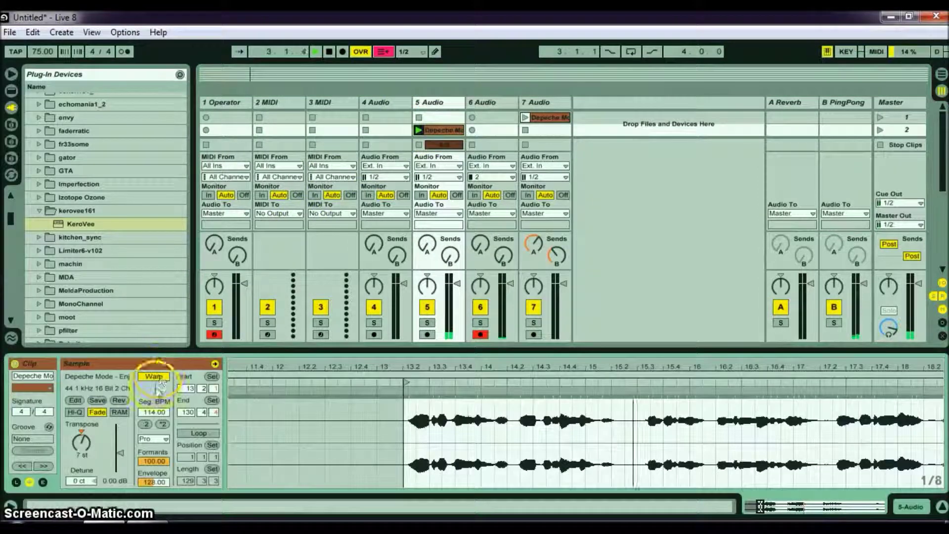
left_click(154, 377)
left_click(82, 442)
key("Delete")
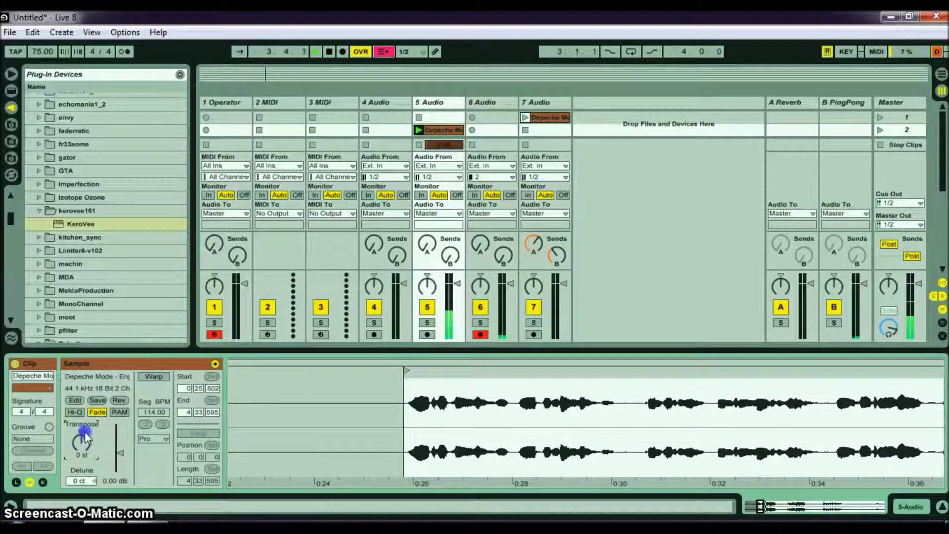
Step: Play the unwarped clip in track 5 and launch scene 1 to compare it with the processed vocal
left_click(213, 413)
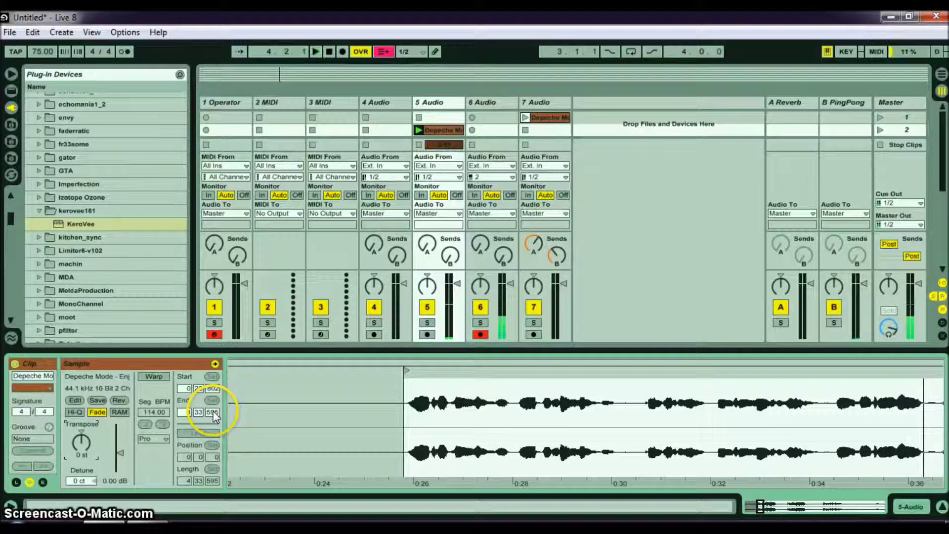
left_click(880, 117)
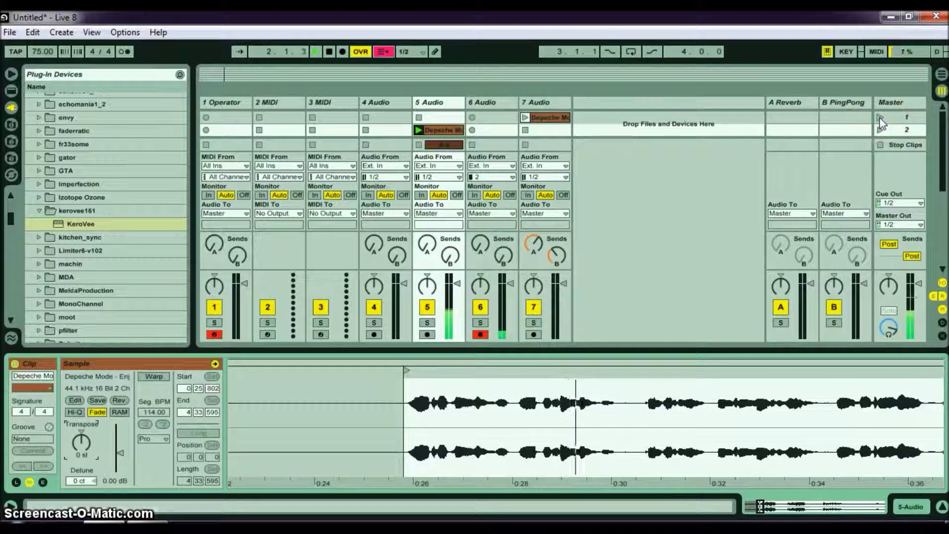
left_click(879, 118)
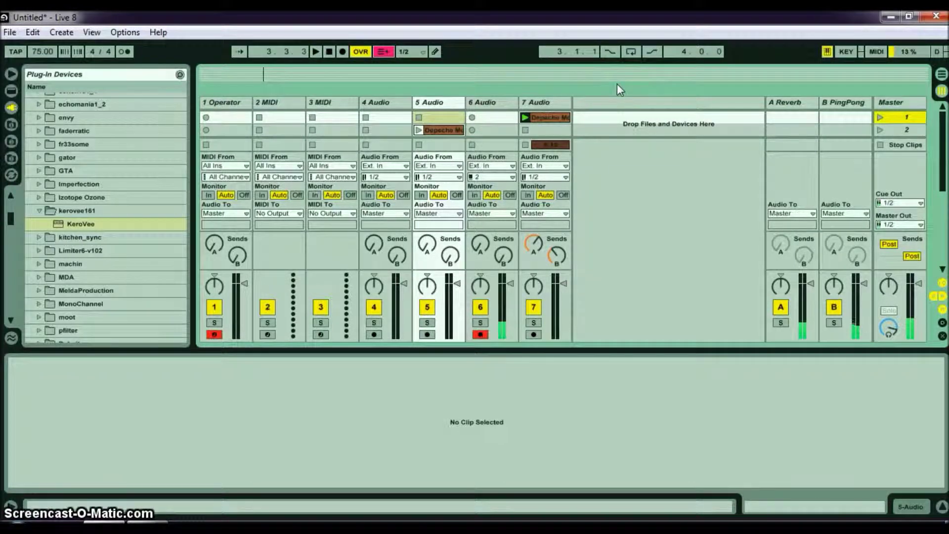
Step: Open the Live Set Enjoy The Silence.als from the Enjoy The Silence Project folder
key("ctrl+o")
left_click(486, 174)
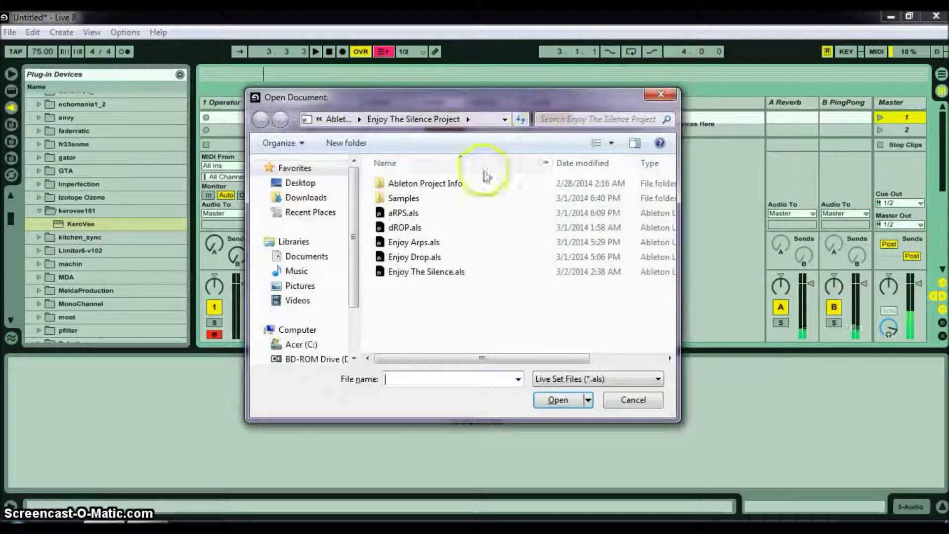
double_click(415, 273)
left_click(464, 298)
left_click(434, 306)
left_click(459, 304)
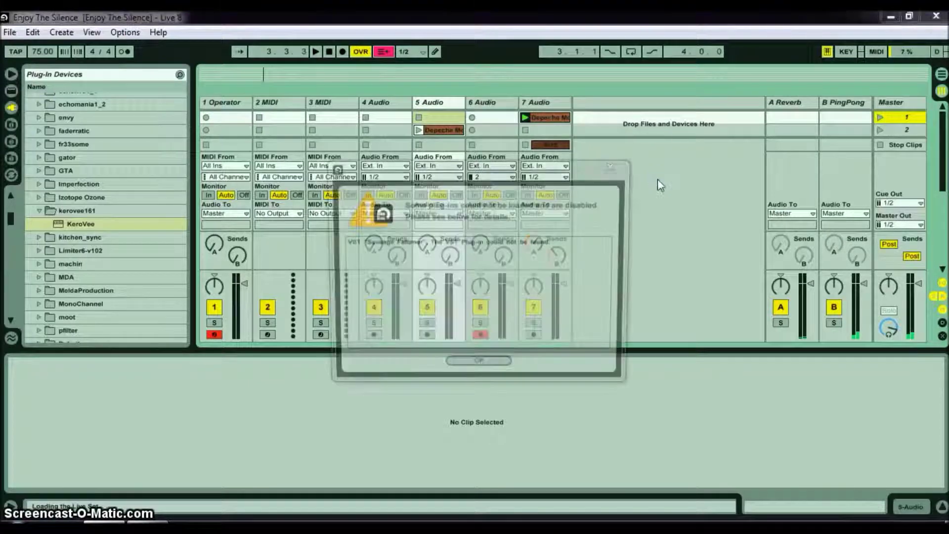
left_click(497, 366)
Step: Play the arrangement from the first clip on the Vocals track at bar 37
left_click(296, 91)
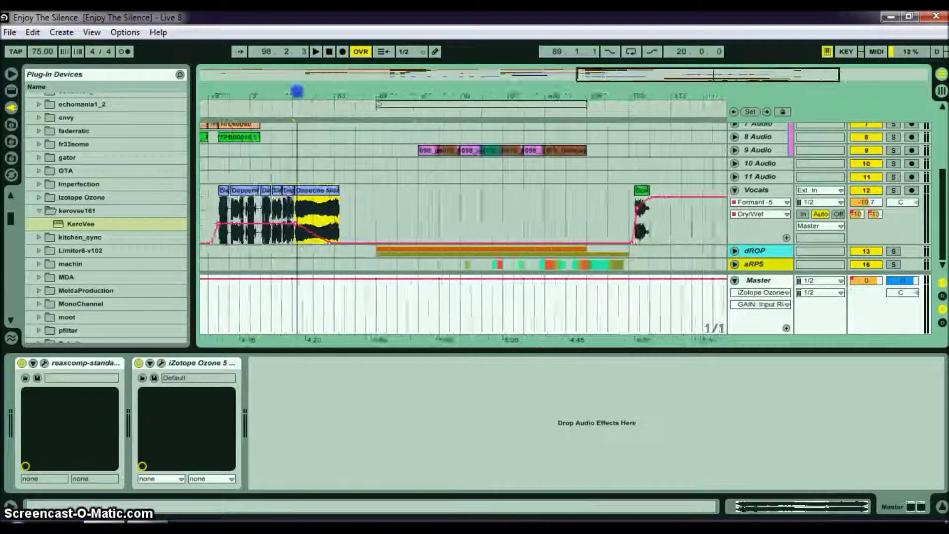
left_click_drag(297, 91, 296, 79)
left_click(416, 191)
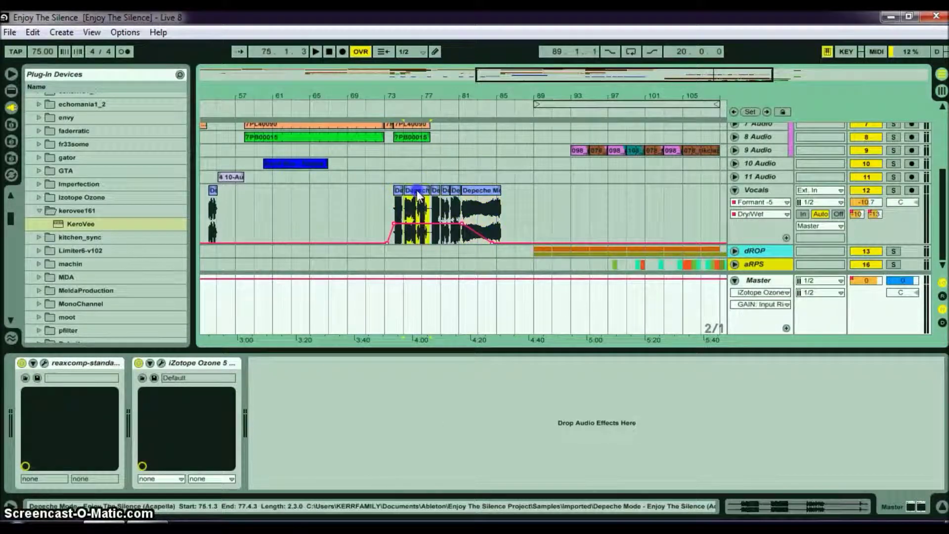
left_click_drag(322, 94, 322, 84)
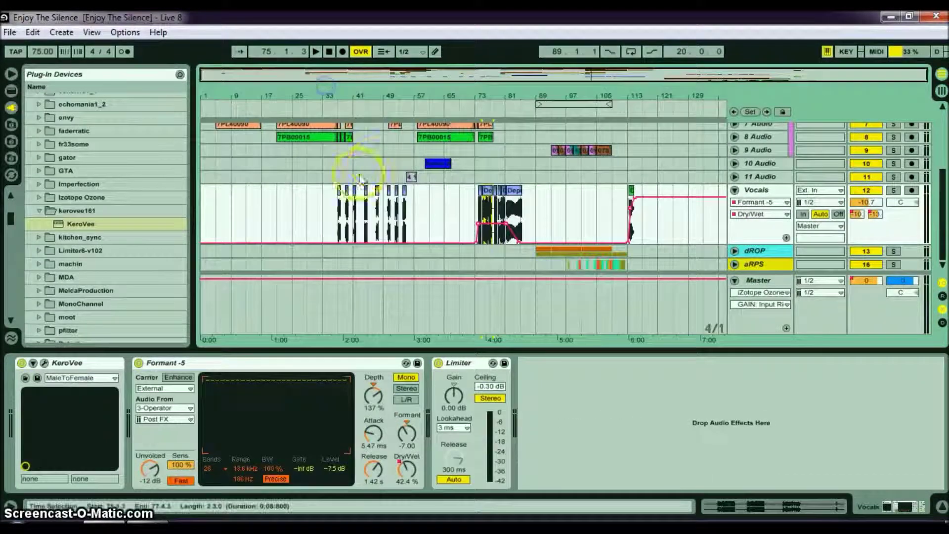
left_click(341, 190)
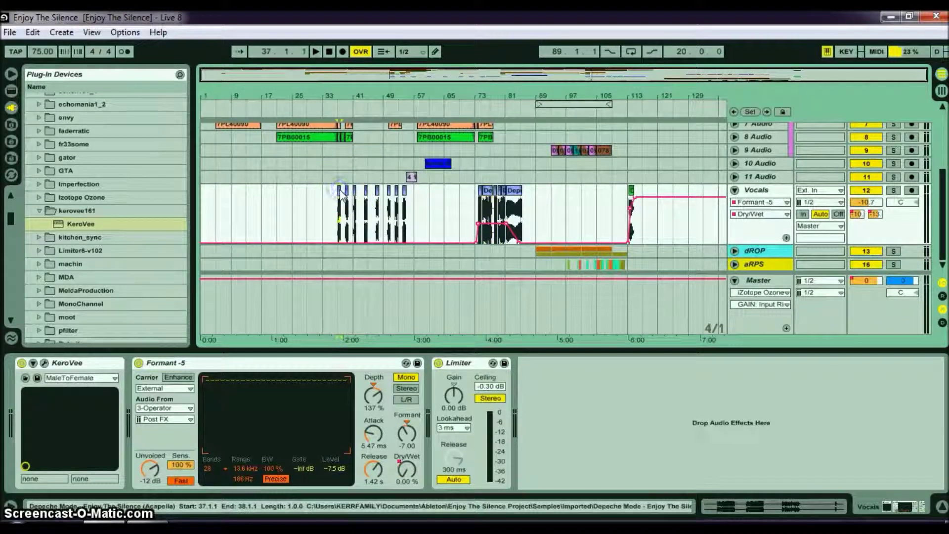
key("space")
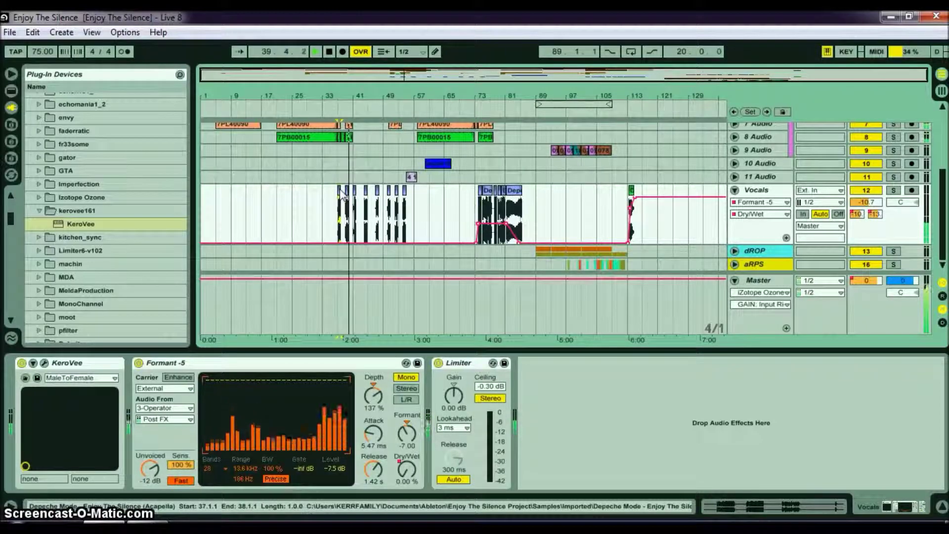
left_click(433, 193)
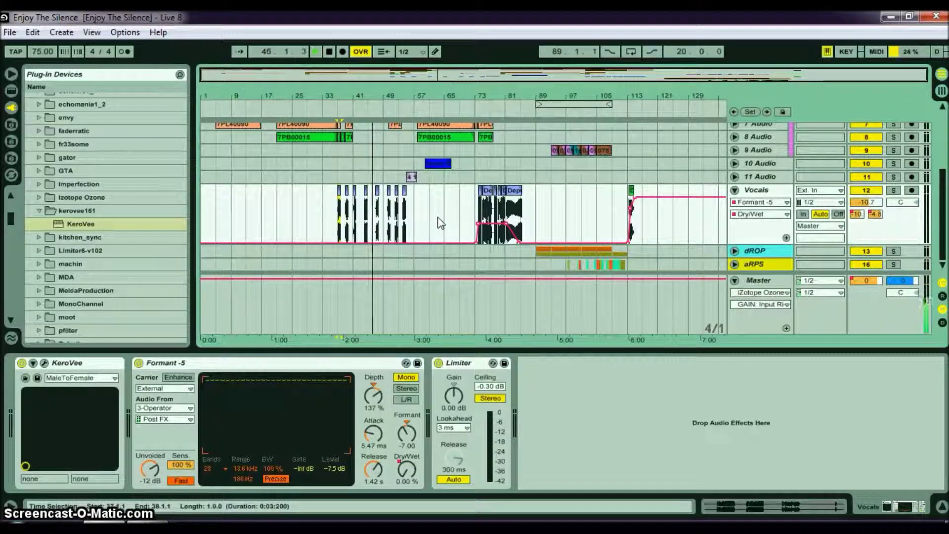
left_click(448, 211)
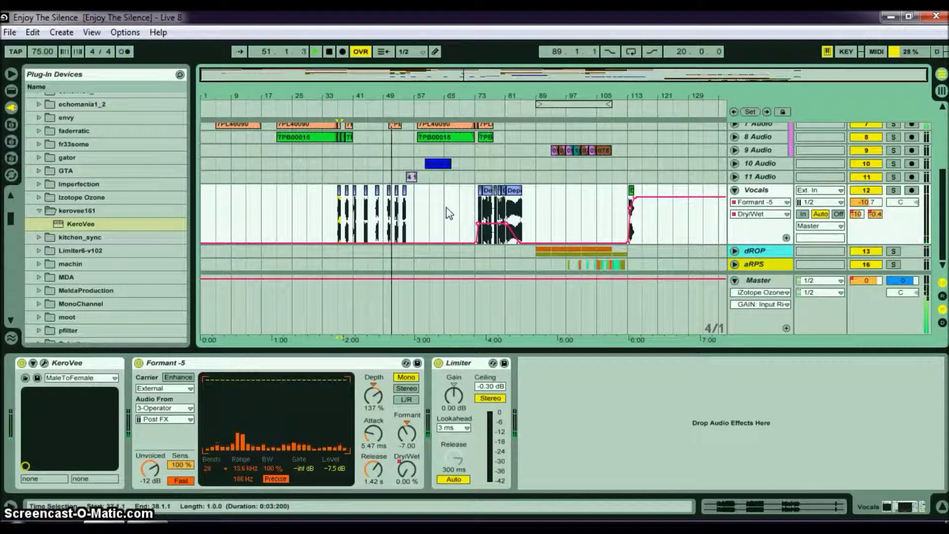
Step: Show the device chain of the Master track and that of the Vocals track while the arrangement plays
left_click(706, 236)
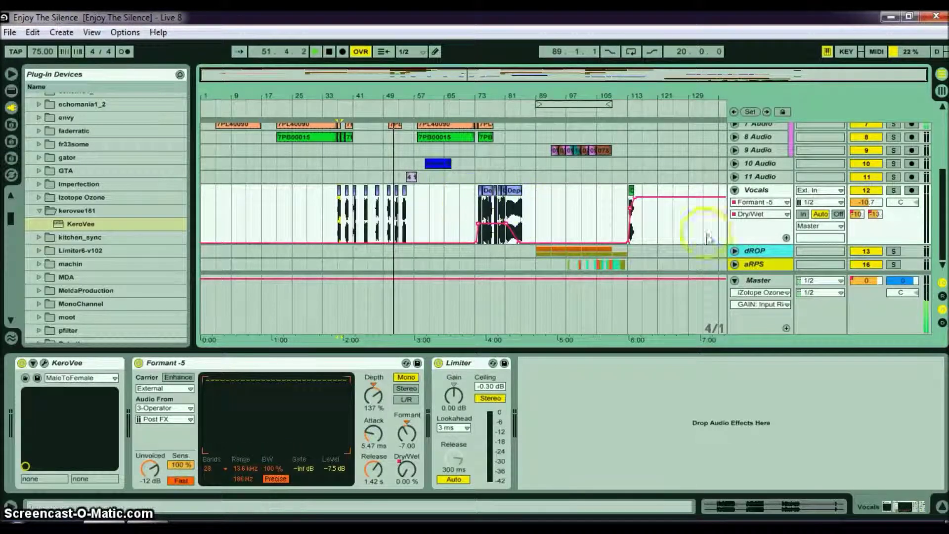
left_click(770, 281)
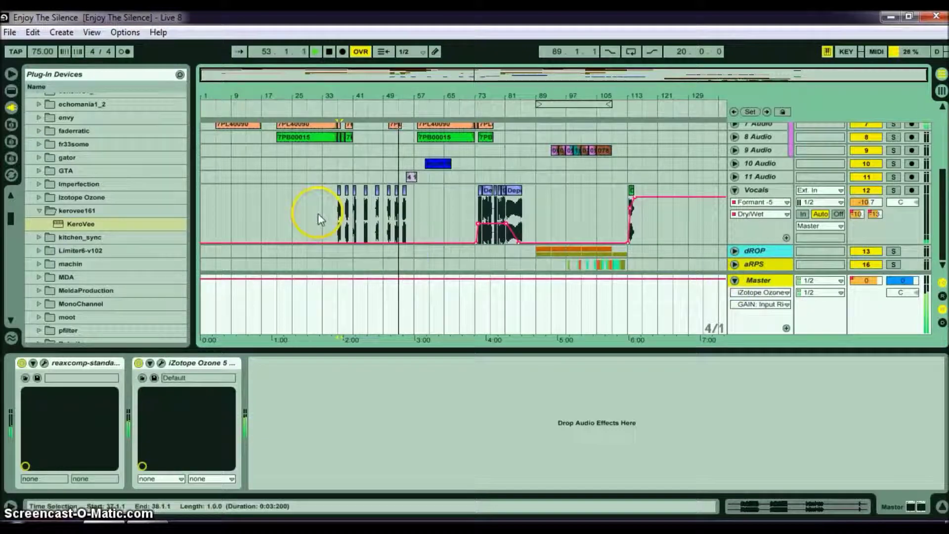
left_click(762, 200)
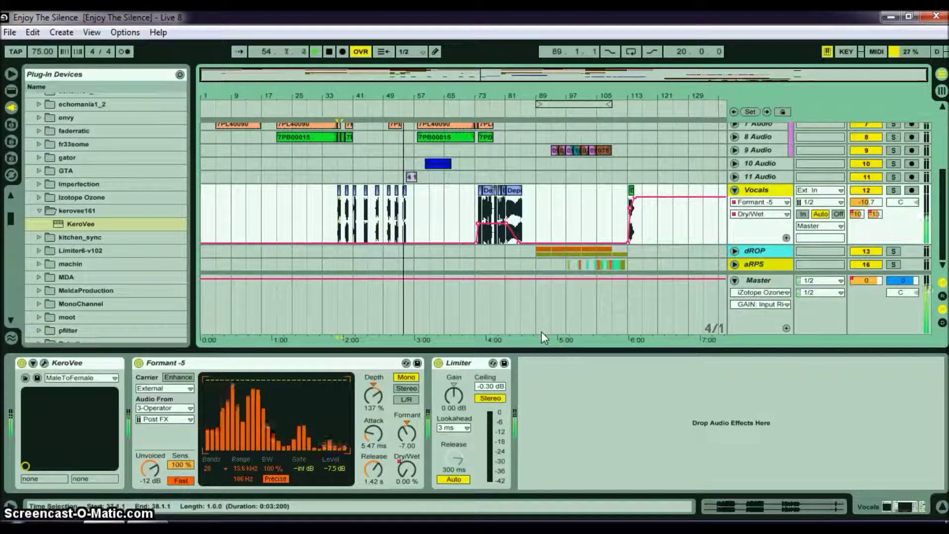
left_click(506, 322)
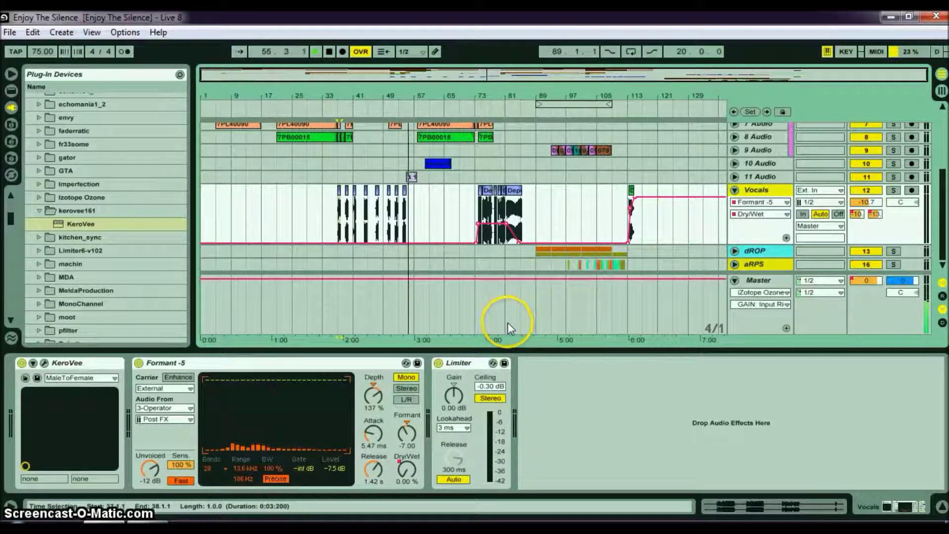